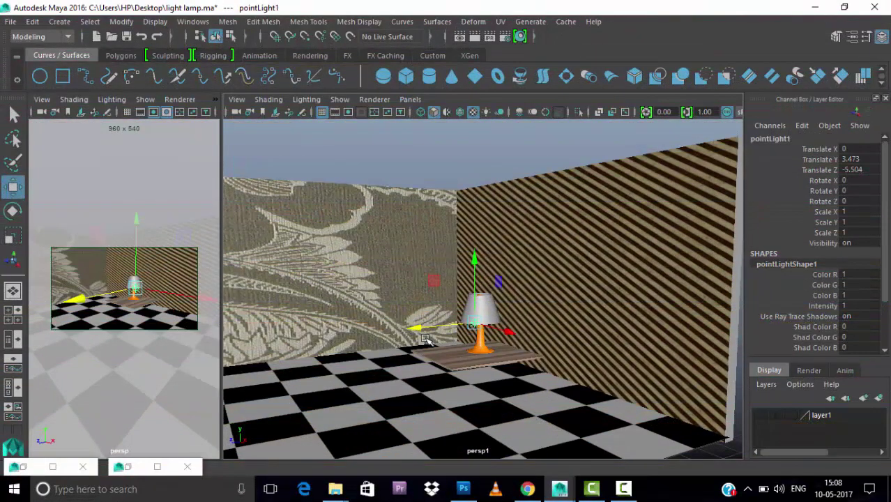
Move pointLight1 up into the lamp shade above the bulb, to translate -1.013, 4.717, -6.397.
{"action": "mouse_move", "coordinate": [508, 313]}
{"action": "left_mouse_down", "text": "alt"}
{"action": "mouse_move", "coordinate": [539, 316]}
{"action": "mouse_move", "coordinate": [460, 272]}
{"action": "left_mouse_up", "text": "alt"}
{"action": "scroll", "coordinate": [462, 288], "scroll_direction": "up", "scroll_amount": 4}
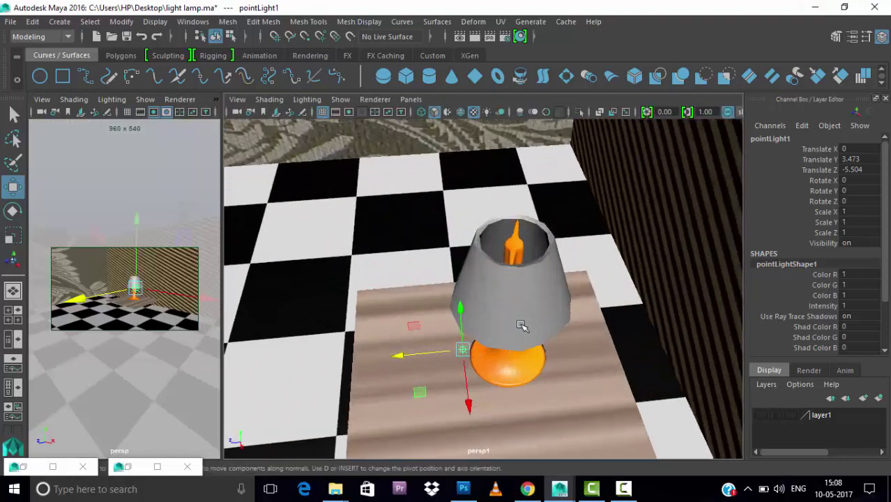
{"action": "mouse_move", "coordinate": [471, 335]}
{"action": "left_mouse_down"}
{"action": "mouse_move", "coordinate": [493, 238]}
{"action": "mouse_move", "coordinate": [600, 279]}
{"action": "left_mouse_up"}
{"action": "scroll", "coordinate": [493, 237], "scroll_direction": "up", "scroll_amount": 3}
{"action": "scroll", "coordinate": [600, 279], "scroll_direction": "up", "scroll_amount": 2}
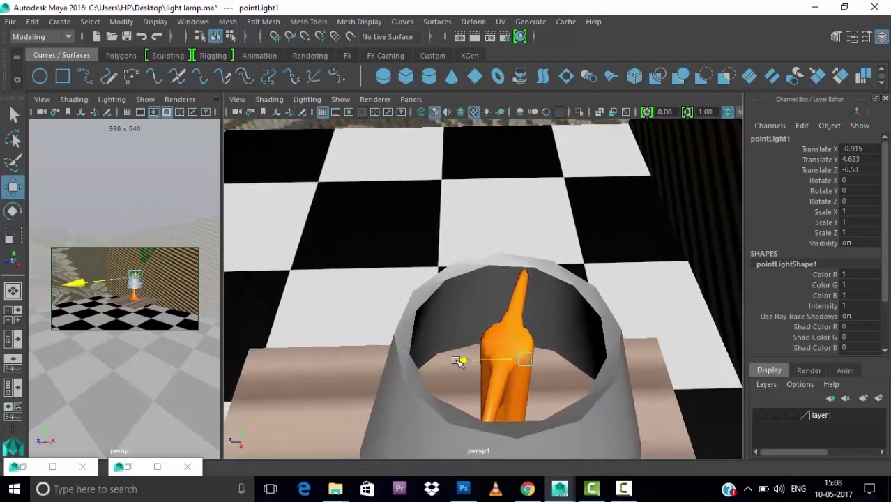
{"action": "mouse_move", "coordinate": [462, 360]}
{"action": "left_mouse_down"}
{"action": "mouse_move", "coordinate": [445, 354]}
{"action": "mouse_move", "coordinate": [513, 313]}
{"action": "mouse_move", "coordinate": [514, 285]}
{"action": "mouse_move", "coordinate": [507, 335]}
{"action": "mouse_move", "coordinate": [607, 305]}
{"action": "mouse_move", "coordinate": [527, 342]}
{"action": "mouse_move", "coordinate": [501, 342]}
{"action": "mouse_move", "coordinate": [485, 286]}
{"action": "left_mouse_up"}
Select the lamp's bulb piece and check the Render Settings.
{"action": "left_click", "coordinate": [486, 286]}
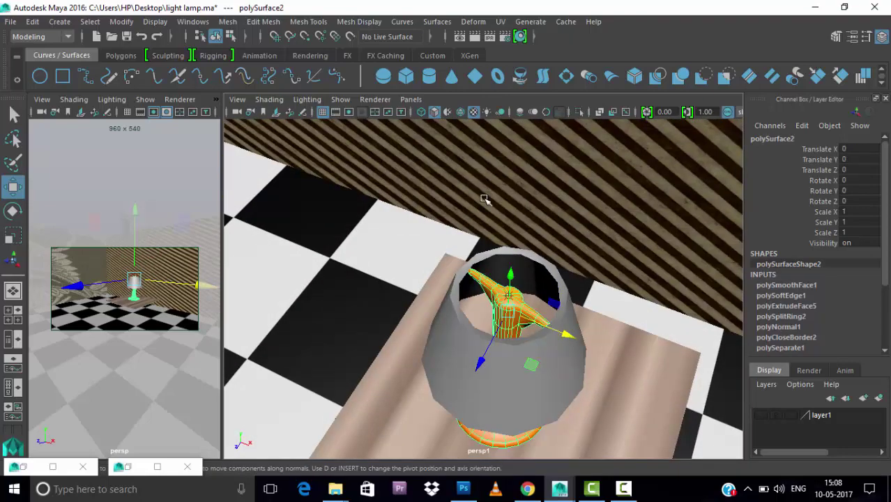
{"action": "left_click", "coordinate": [506, 36]}
{"action": "scroll", "coordinate": [384, 392], "scroll_direction": "down", "scroll_amount": 3}
{"action": "scroll", "coordinate": [390, 377], "scroll_direction": "down", "scroll_amount": 3}
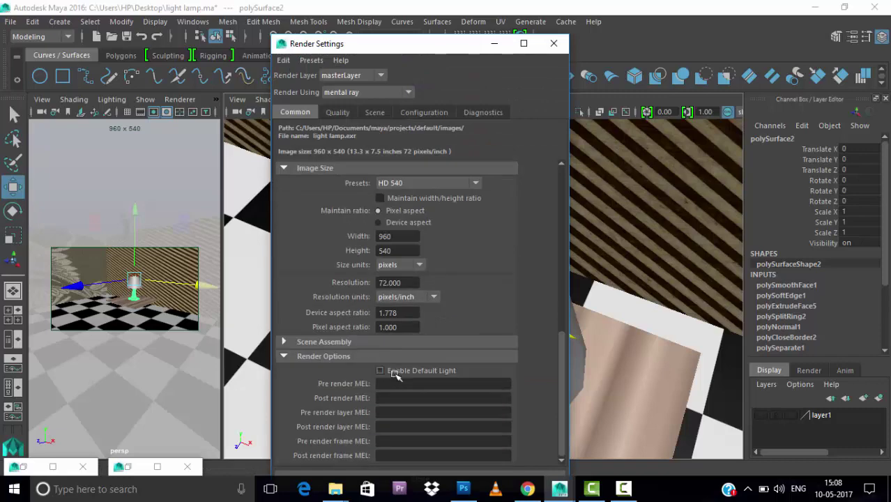
Lower pointLight1 along Y from 4.717 to 4.385, deeper inside the shade.
{"action": "left_click_drag", "start_coordinate": [565, 268], "coordinate": [509, 293], "text": "alt"}
{"action": "right_click_drag", "start_coordinate": [485, 284], "coordinate": [418, 148]}
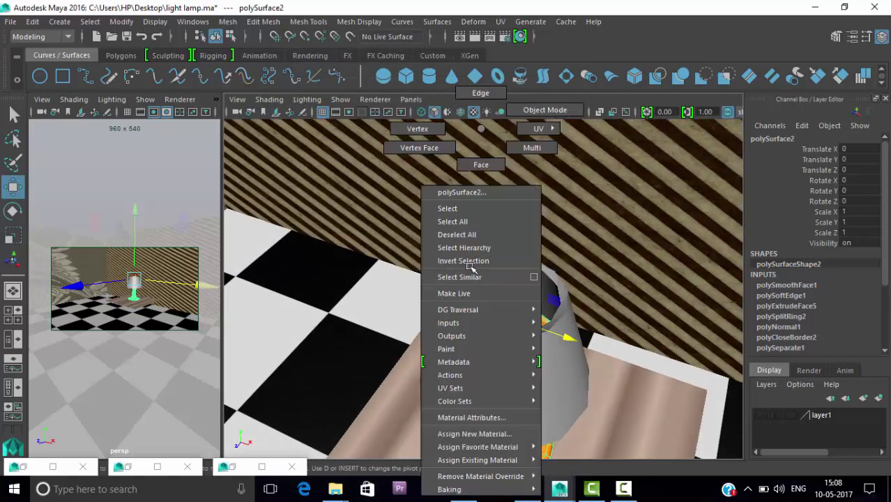
{"action": "left_click_drag", "start_coordinate": [418, 246], "coordinate": [608, 376]}
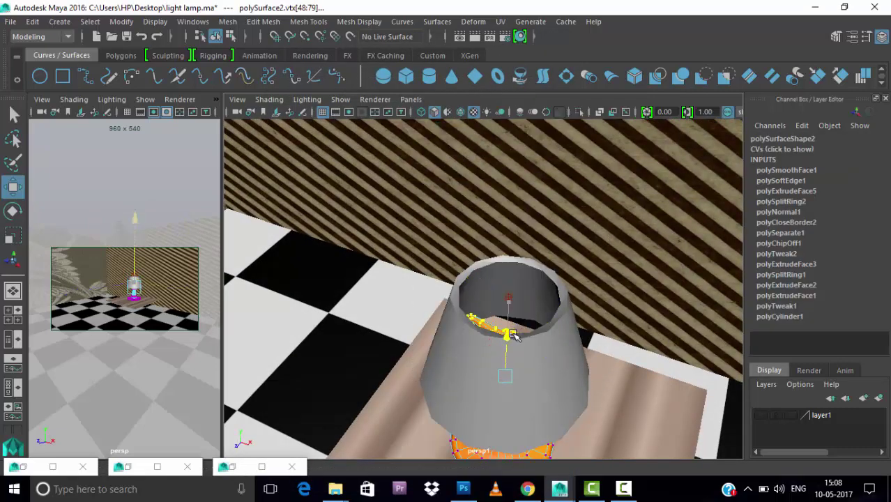
{"action": "left_click", "coordinate": [510, 295]}
{"action": "mouse_move", "coordinate": [513, 290]}
{"action": "left_mouse_down"}
{"action": "mouse_move", "coordinate": [506, 319]}
{"action": "mouse_move", "coordinate": [356, 231]}
{"action": "left_mouse_up"}
{"action": "left_click", "coordinate": [355, 226]}
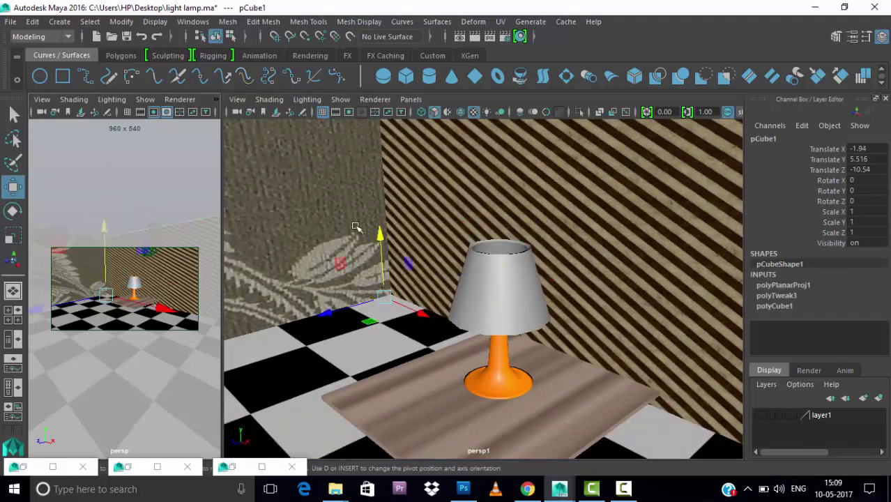
{"action": "left_click", "coordinate": [486, 246]}
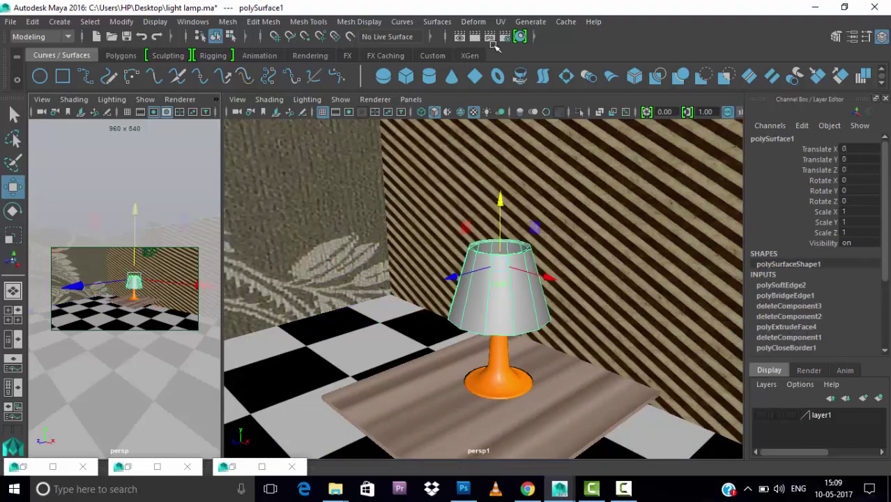
{"action": "left_click", "coordinate": [475, 37]}
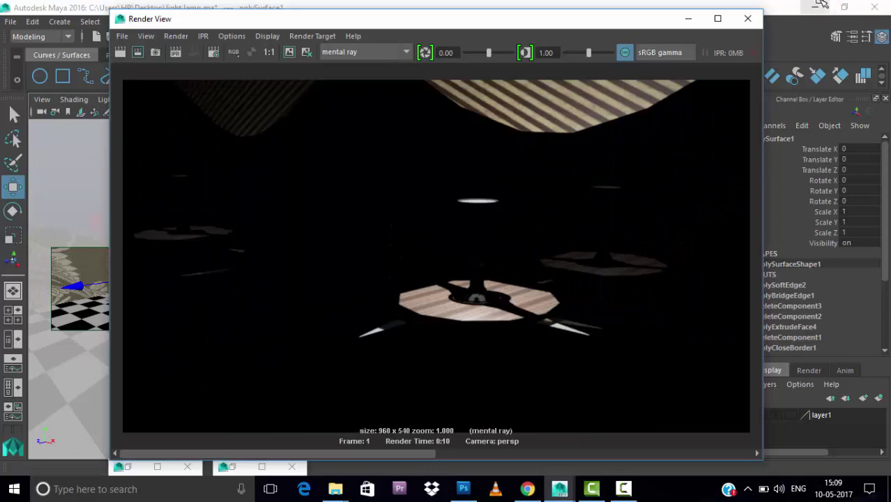
{"action": "left_click", "coordinate": [718, 18]}
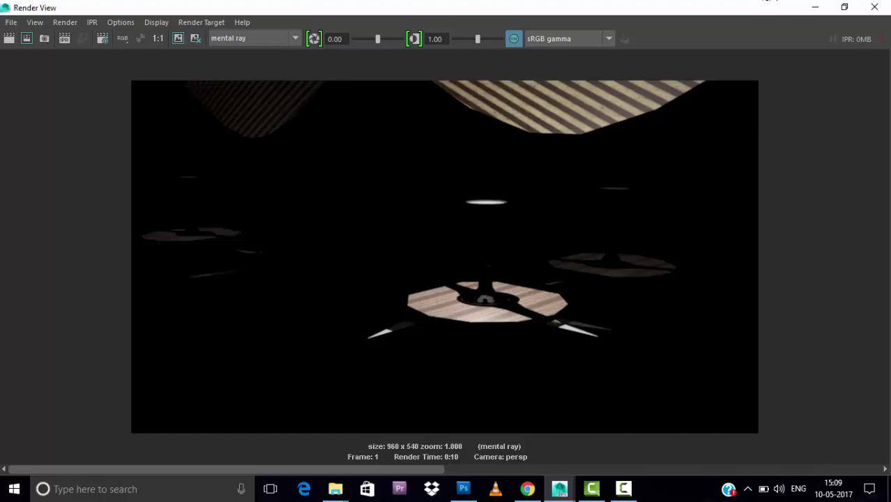
{"action": "left_click", "coordinate": [873, 6]}
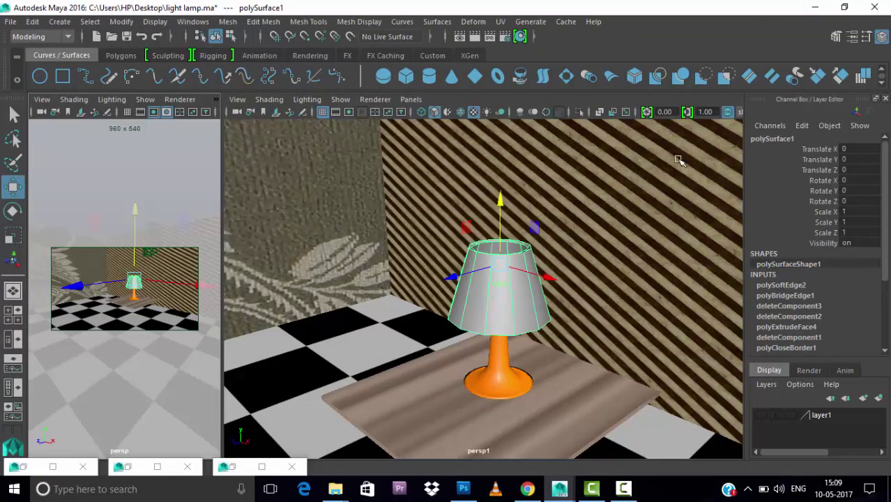
Set the striped wall's blinn1 Reflectivity to 0.
{"action": "left_click", "coordinate": [684, 184]}
{"action": "right_click_drag", "start_coordinate": [637, 149], "coordinate": [594, 424]}
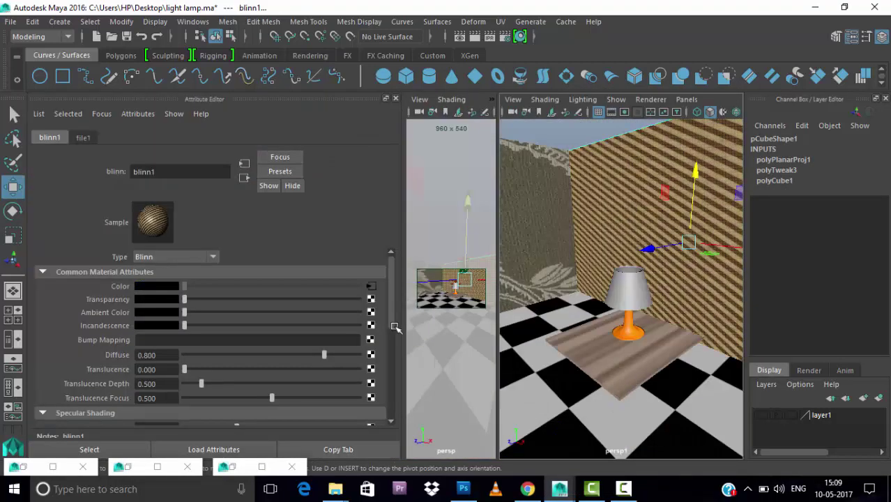
{"action": "scroll", "coordinate": [150, 409], "scroll_direction": "down", "scroll_amount": 5}
{"action": "double_click", "coordinate": [167, 353]}
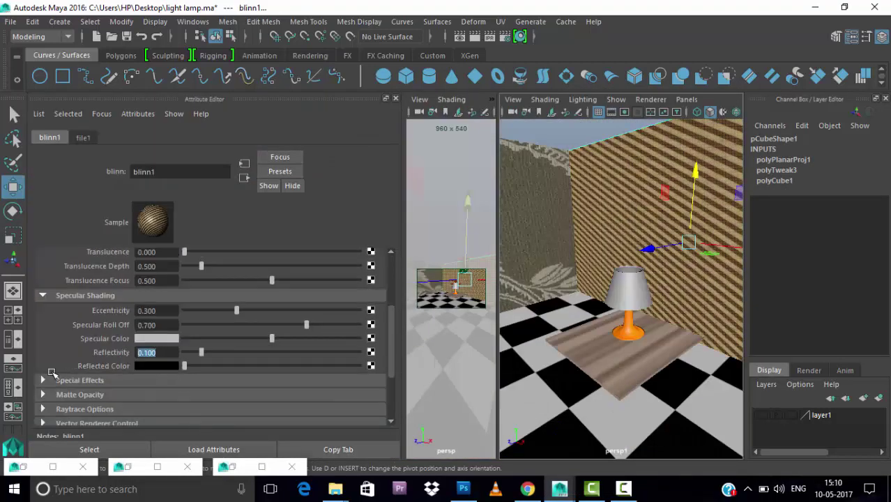
{"action": "key", "text": "Return"}
Check the other wall's material, clear the selection and render the current frame.
{"action": "right_click_drag", "start_coordinate": [528, 124], "coordinate": [558, 430]}
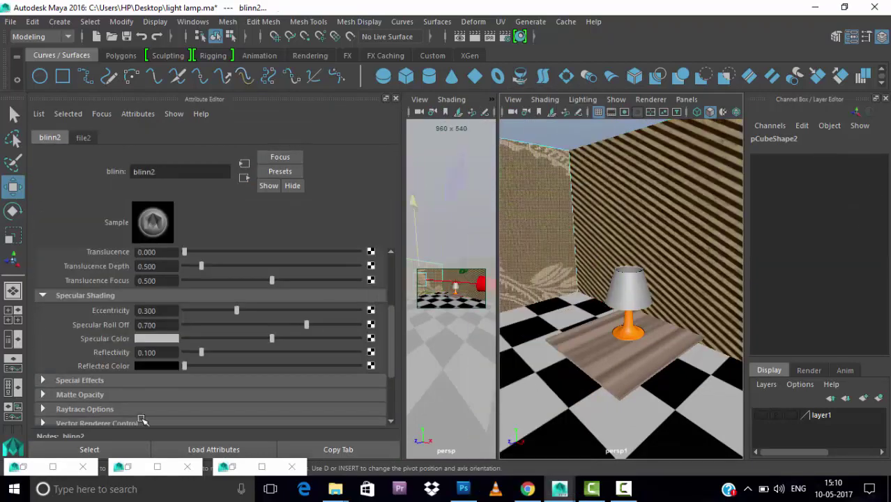
{"action": "left_click", "coordinate": [473, 193]}
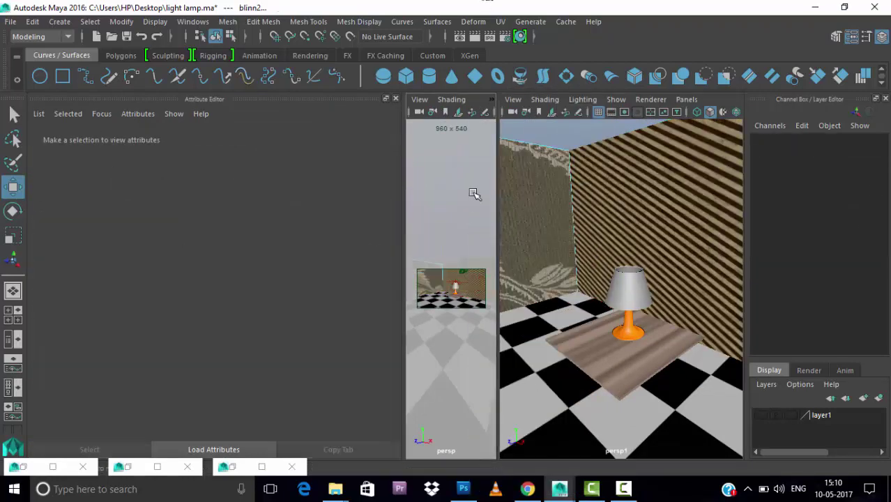
{"action": "left_click", "coordinate": [505, 36]}
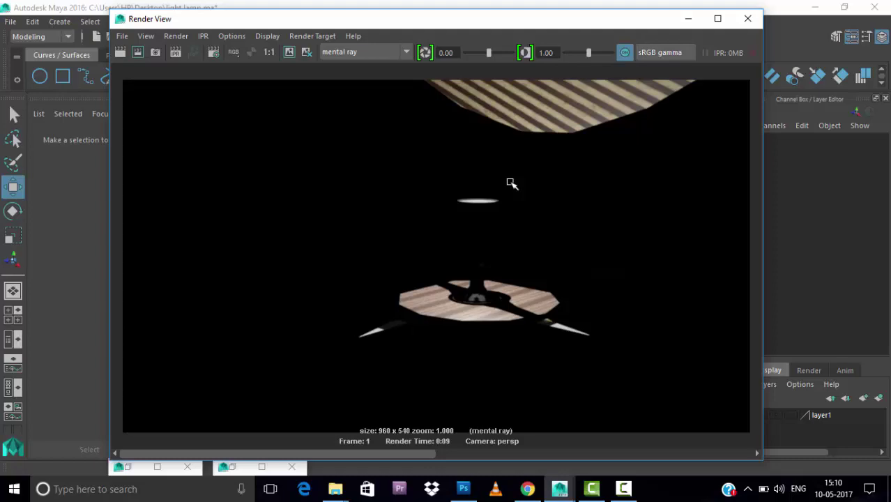
Reopen the striped wall's Blinn material and render a test frame.
{"action": "left_click", "coordinate": [688, 19]}
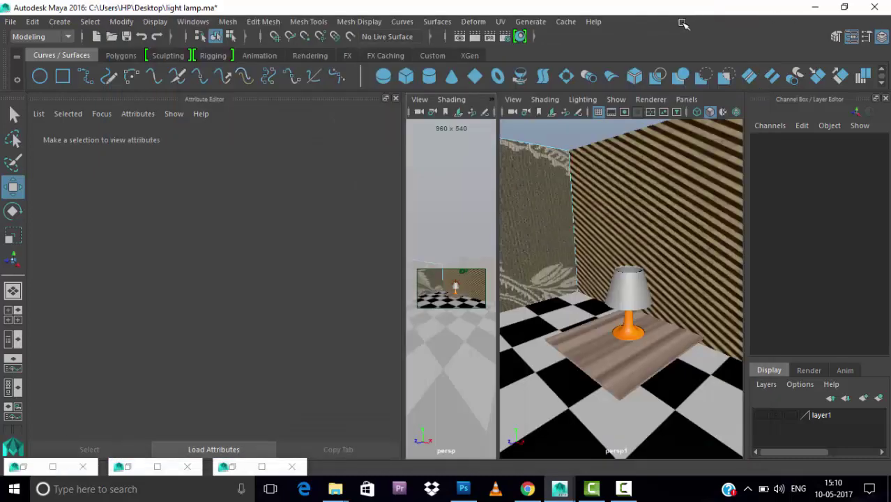
{"action": "left_click", "coordinate": [670, 163]}
{"action": "right_click", "coordinate": [669, 164]}
{"action": "right_click", "coordinate": [669, 164]}
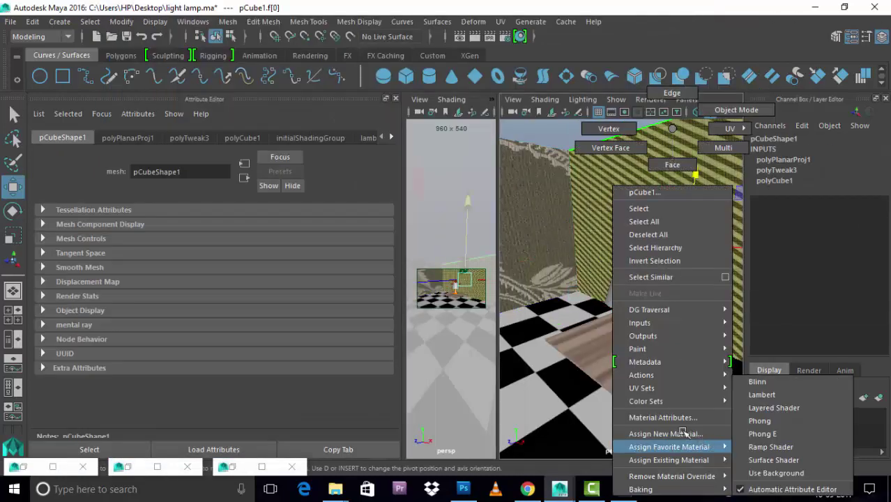
{"action": "left_click", "coordinate": [816, 369]}
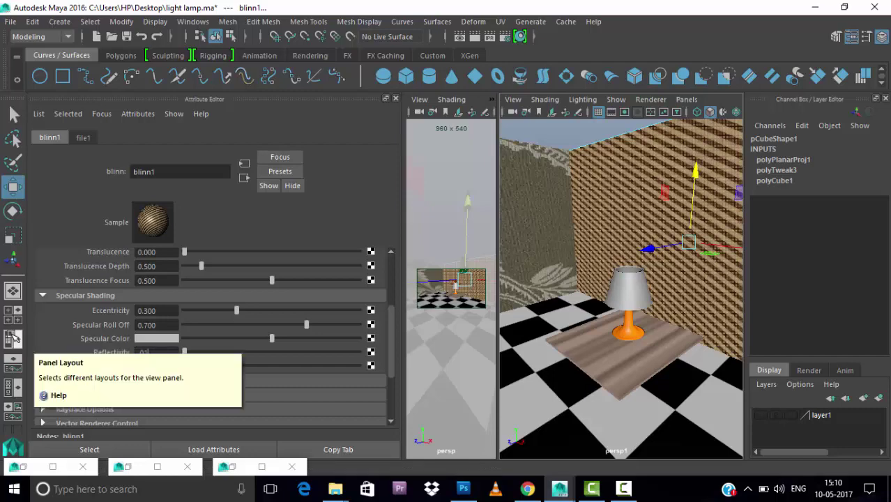
{"action": "left_click", "coordinate": [475, 124]}
{"action": "left_click", "coordinate": [475, 36]}
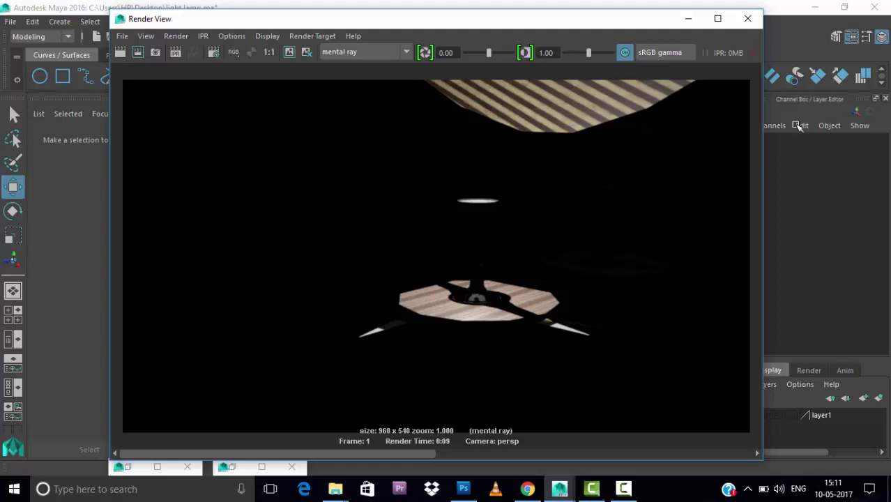
{"action": "left_click", "coordinate": [688, 19]}
Set blinn1 Reflectivity to 0.040 and render the frame again.
{"action": "right_click_drag", "start_coordinate": [670, 150], "coordinate": [689, 419]}
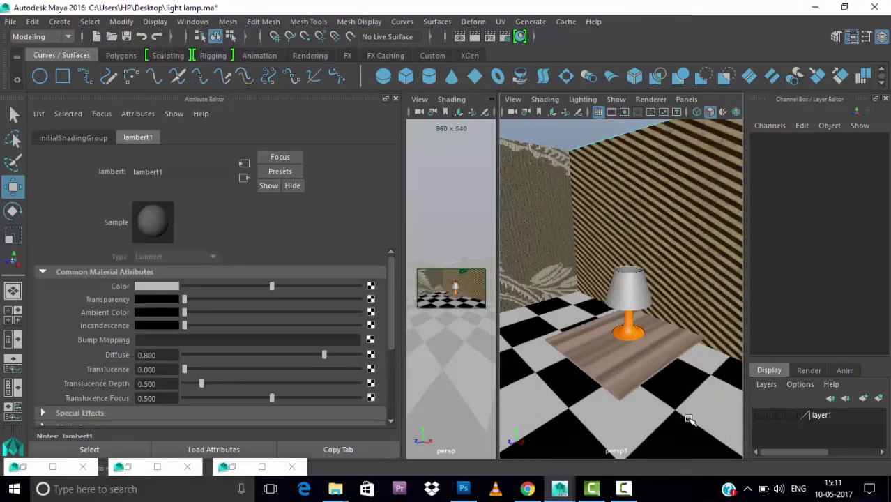
{"action": "scroll", "coordinate": [161, 383], "scroll_direction": "down", "scroll_amount": 3}
{"action": "scroll", "coordinate": [159, 289], "scroll_direction": "up", "scroll_amount": 3}
{"action": "scroll", "coordinate": [189, 368], "scroll_direction": "down", "scroll_amount": 1}
{"action": "left_click", "coordinate": [654, 158]}
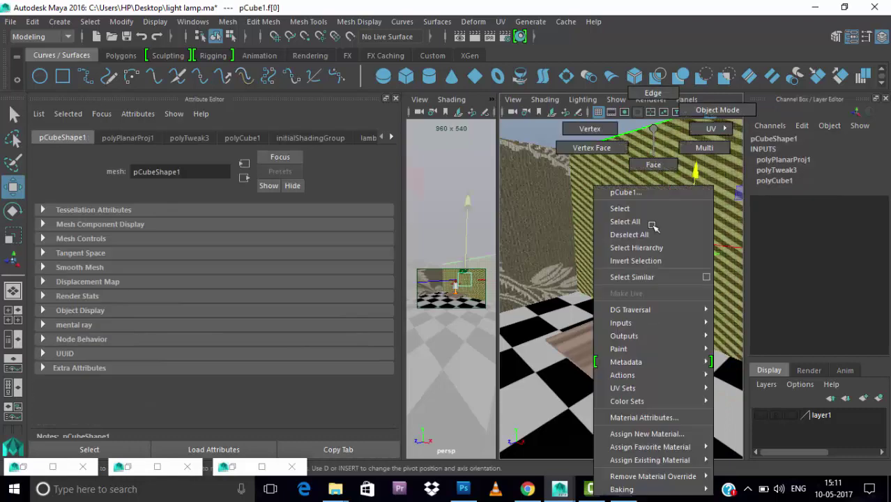
{"action": "right_click_drag", "start_coordinate": [654, 158], "coordinate": [652, 405]}
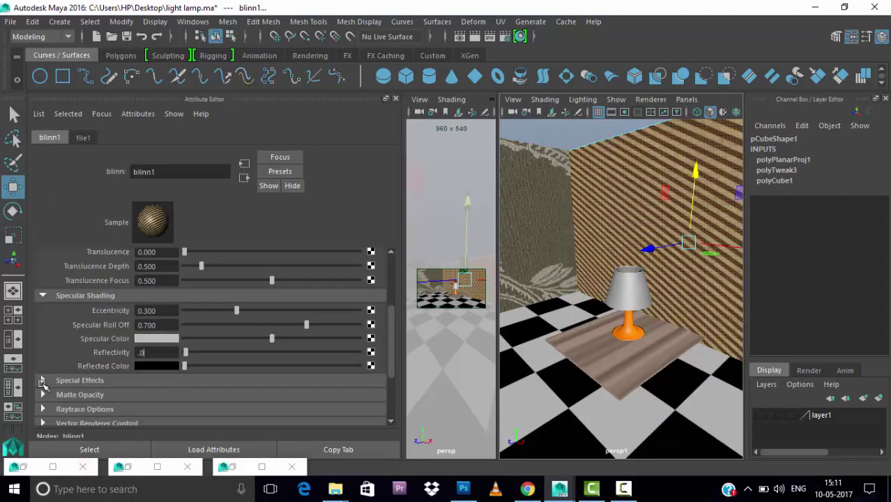
{"action": "type", "text": "0.040"}
{"action": "key", "text": "Return"}
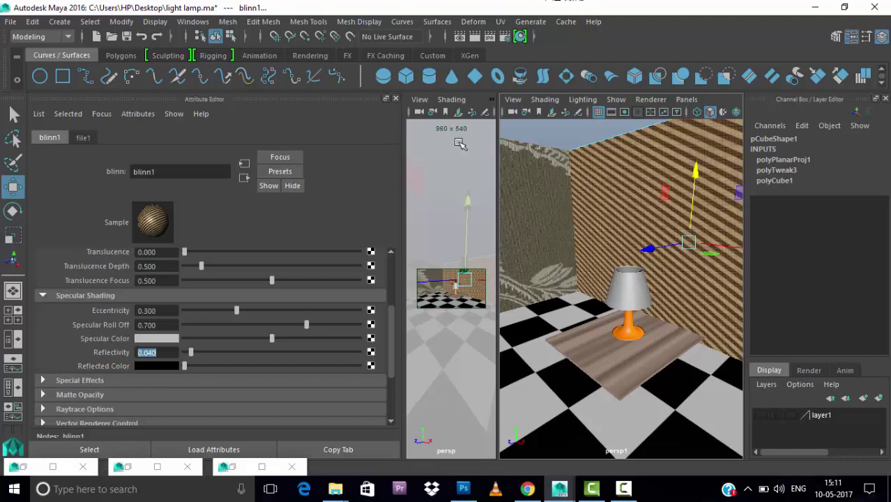
{"action": "left_click", "coordinate": [475, 36]}
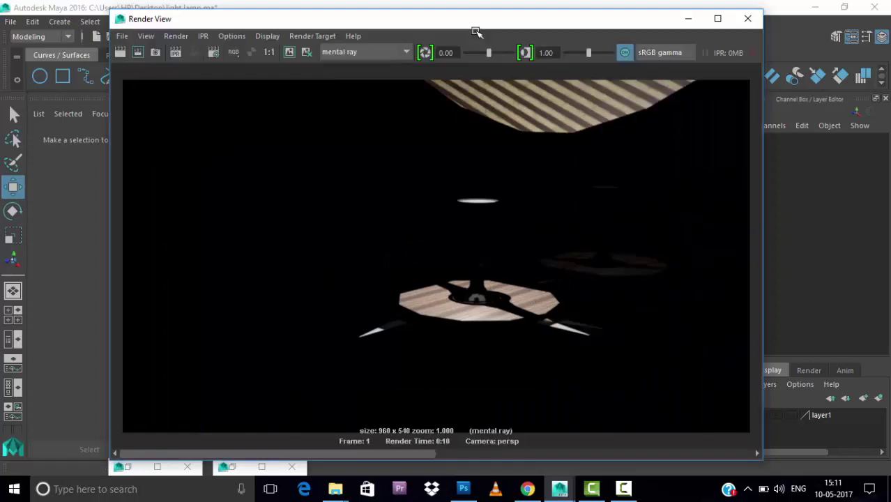
Set the striped wall's blinn1 Reflectivity to 0.03.
{"action": "left_click", "coordinate": [747, 18]}
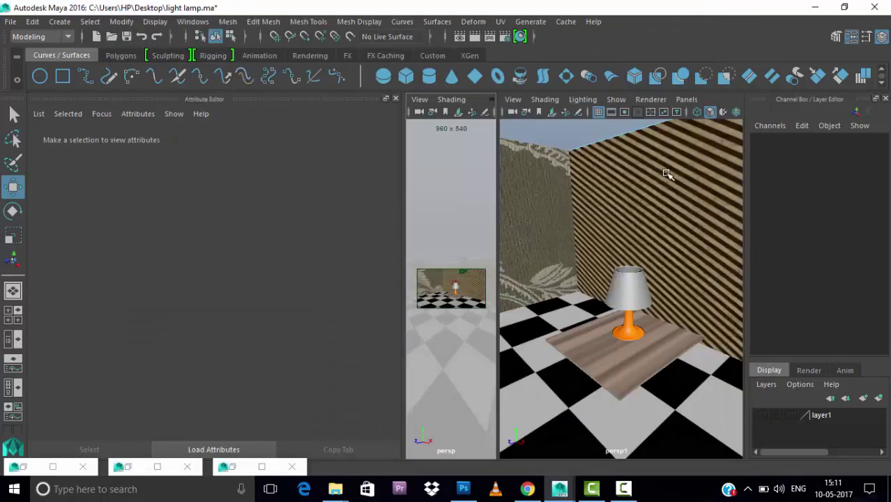
{"action": "left_click", "coordinate": [667, 175]}
{"action": "right_click", "coordinate": [667, 210]}
{"action": "left_click", "coordinate": [690, 424]}
{"action": "double_click", "coordinate": [162, 352]}
{"action": "type", "text": "0.03"}
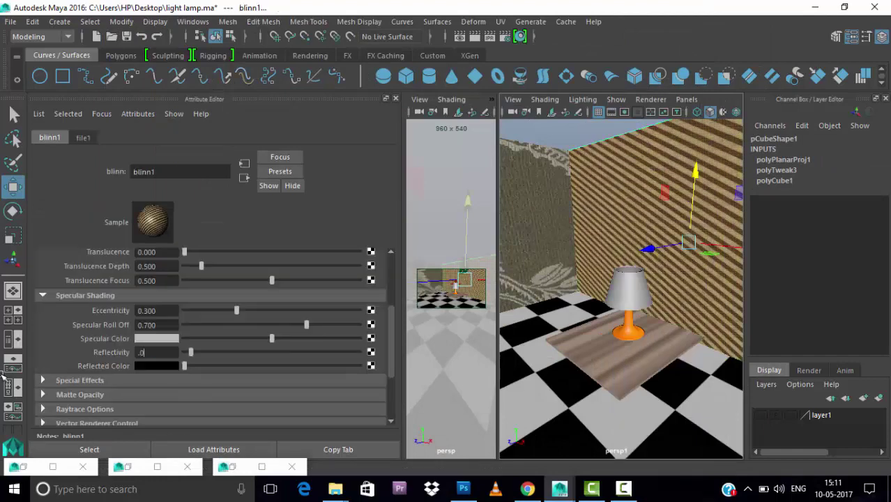
{"action": "key", "text": "Return"}
Lower the left wall's blinn2 Reflectivity and render the lamp scene.
{"action": "left_click", "coordinate": [535, 181]}
{"action": "right_click", "coordinate": [535, 181]}
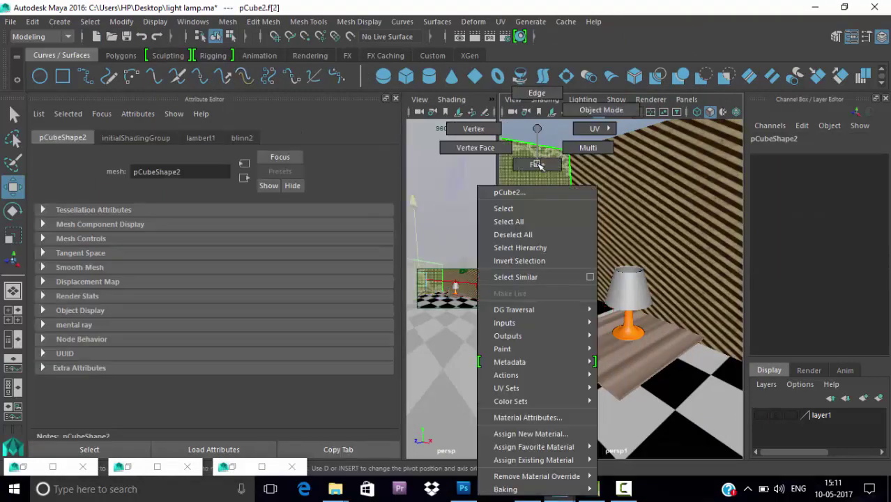
{"action": "left_click", "coordinate": [544, 417]}
{"action": "type", "text": "2"}
{"action": "key", "text": "Return"}
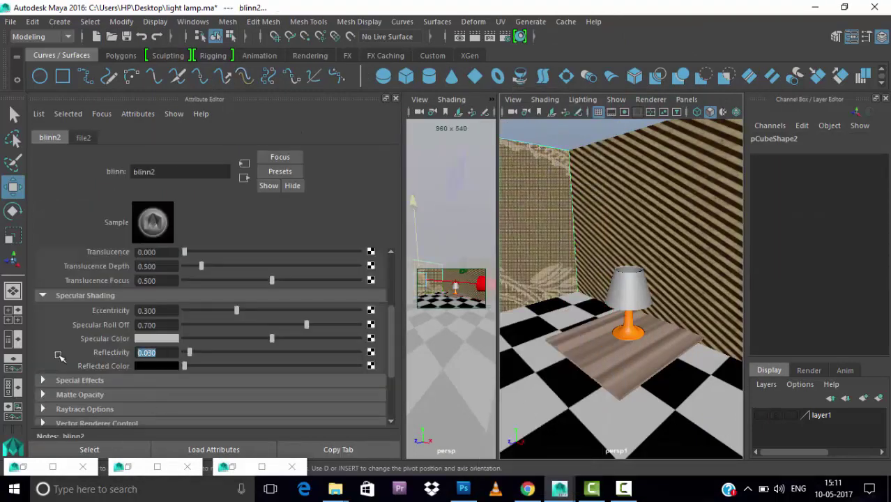
{"action": "left_click", "coordinate": [475, 36]}
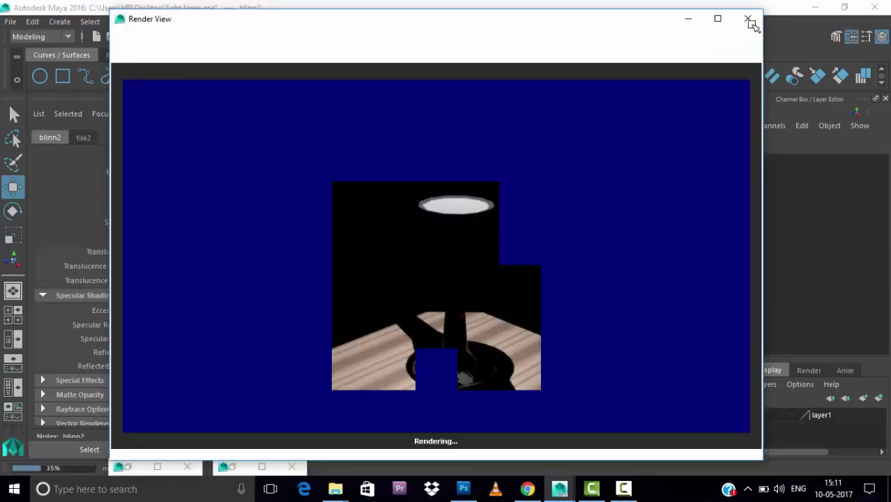
{"action": "left_click", "coordinate": [752, 24]}
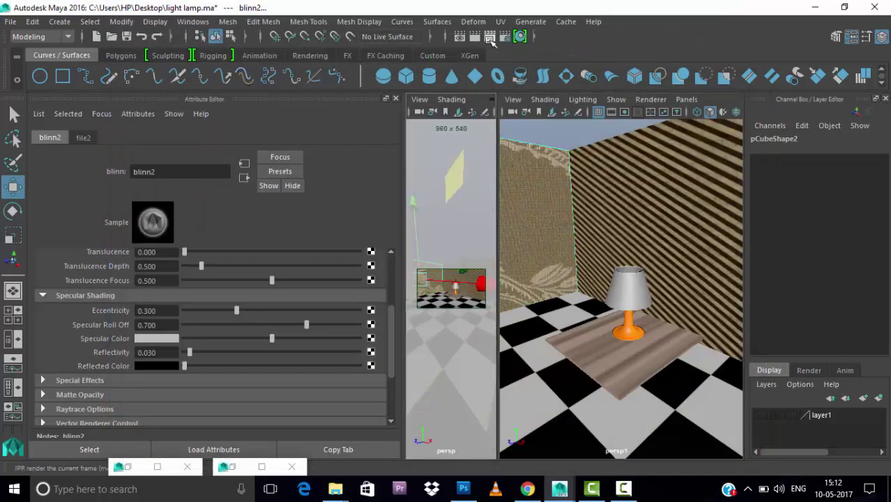
{"action": "left_click", "coordinate": [491, 39]}
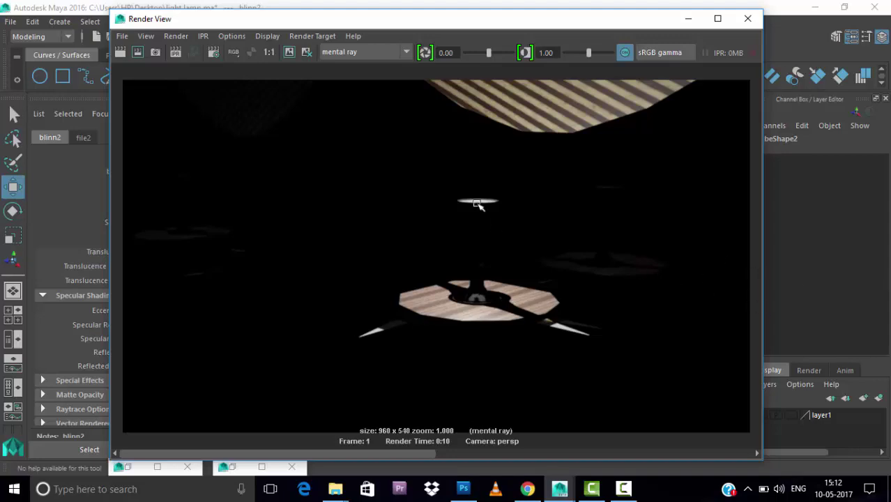
Raise the lamp shade higher above the stand and render a preview.
{"action": "left_click", "coordinate": [688, 19]}
{"action": "left_click", "coordinate": [630, 287]}
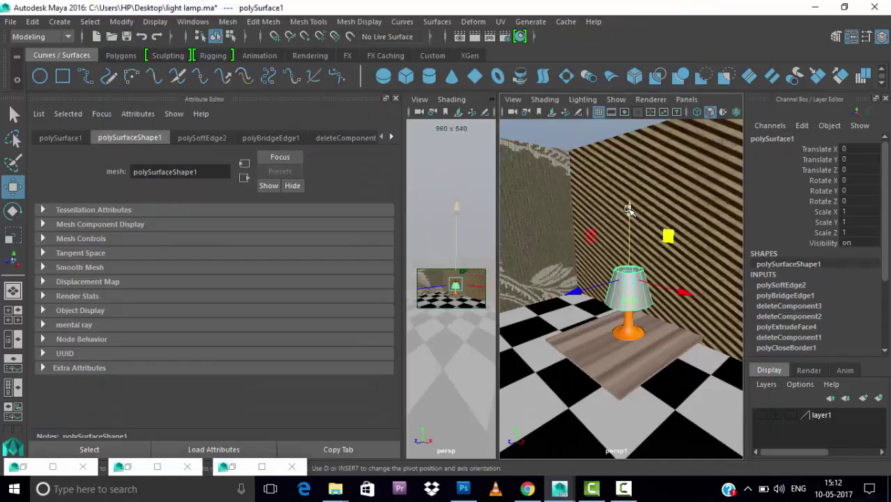
{"action": "left_click_drag", "start_coordinate": [628, 213], "coordinate": [636, 144]}
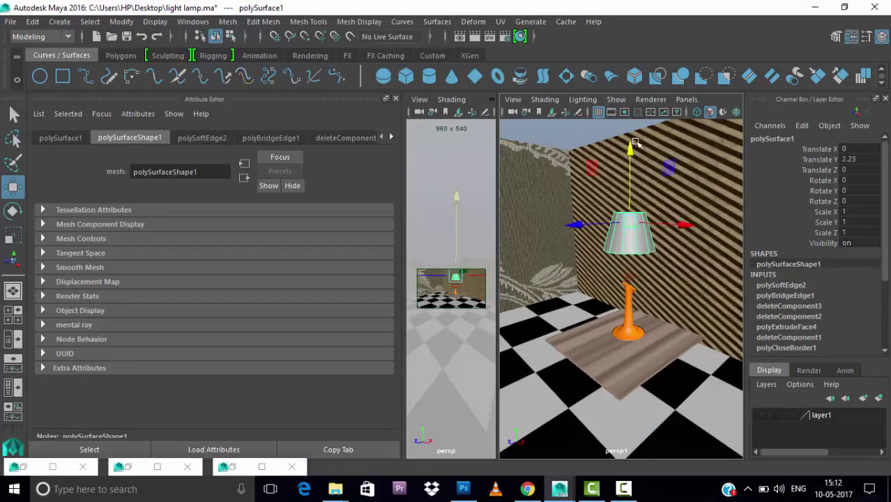
{"action": "left_click", "coordinate": [481, 35]}
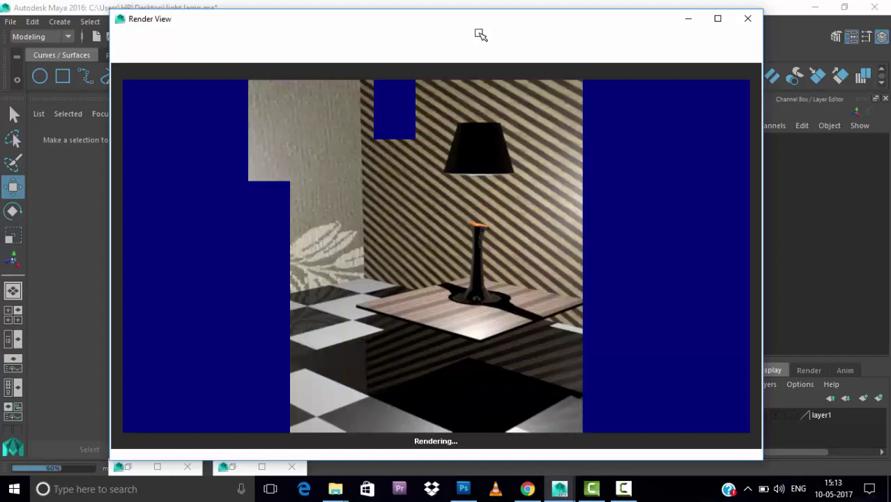
{"action": "left_click", "coordinate": [747, 18]}
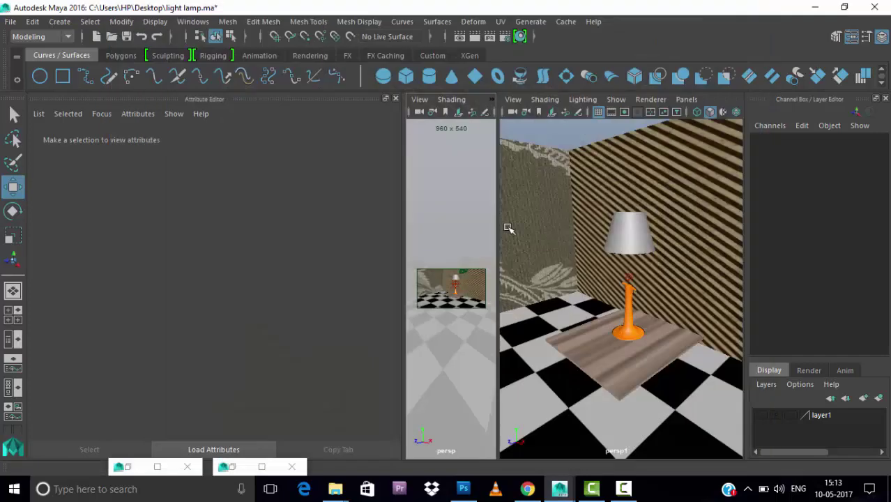
Raise pointLight1, picked in the Outliner, to translate Y 5.864 and render the room.
{"action": "left_click", "coordinate": [456, 282]}
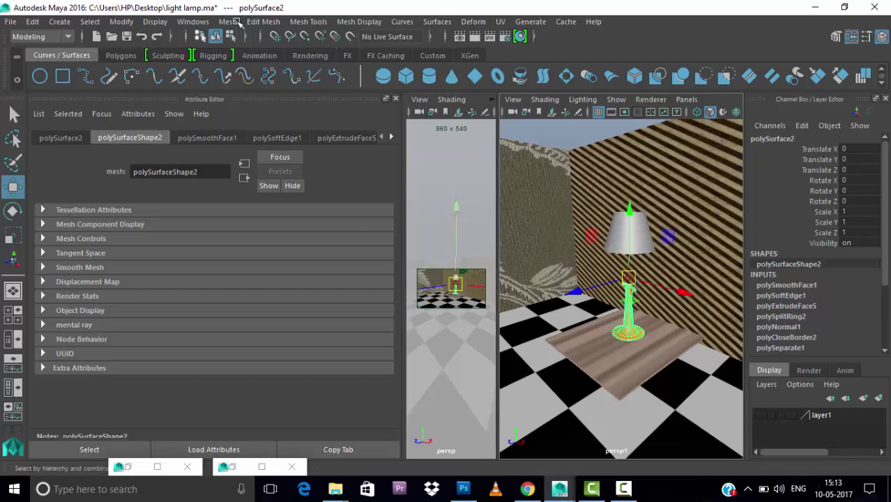
{"action": "left_click", "coordinate": [193, 21]}
{"action": "left_click", "coordinate": [223, 134]}
{"action": "left_click", "coordinate": [621, 239]}
{"action": "mouse_move", "coordinate": [632, 52]}
{"action": "left_mouse_down"}
{"action": "mouse_move", "coordinate": [262, 87]}
{"action": "mouse_move", "coordinate": [147, 62]}
{"action": "left_mouse_up"}
{"action": "left_click_drag", "start_coordinate": [629, 210], "coordinate": [628, 168]}
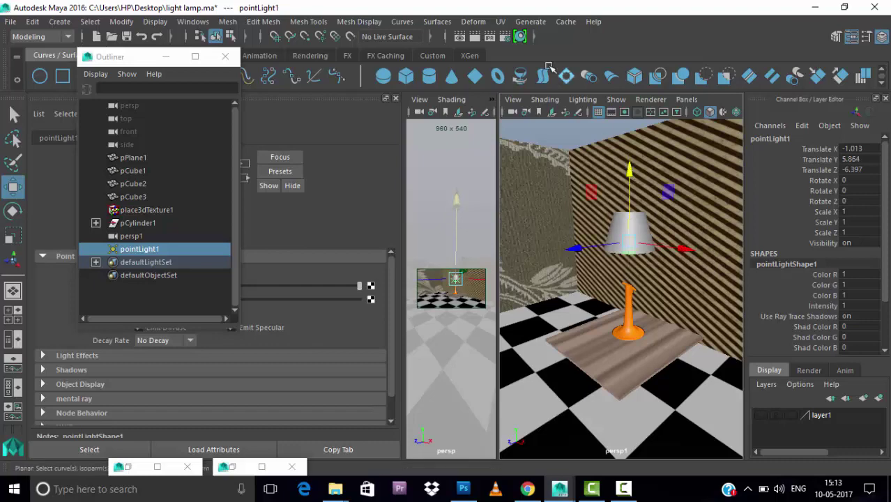
{"action": "left_click", "coordinate": [463, 139]}
{"action": "left_click", "coordinate": [474, 36]}
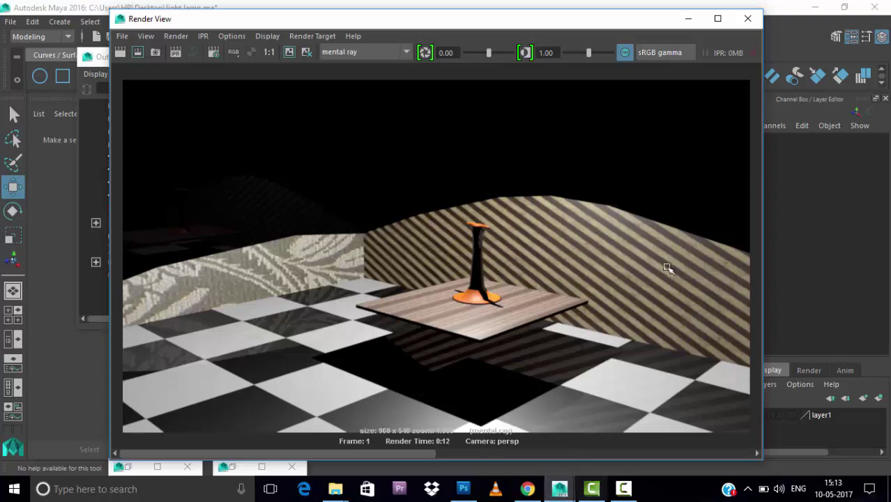
Uncheck Use Ray Trace Shadows on pointLight1 so it uses depth map shadows, then start a render.
{"action": "left_click", "coordinate": [689, 18]}
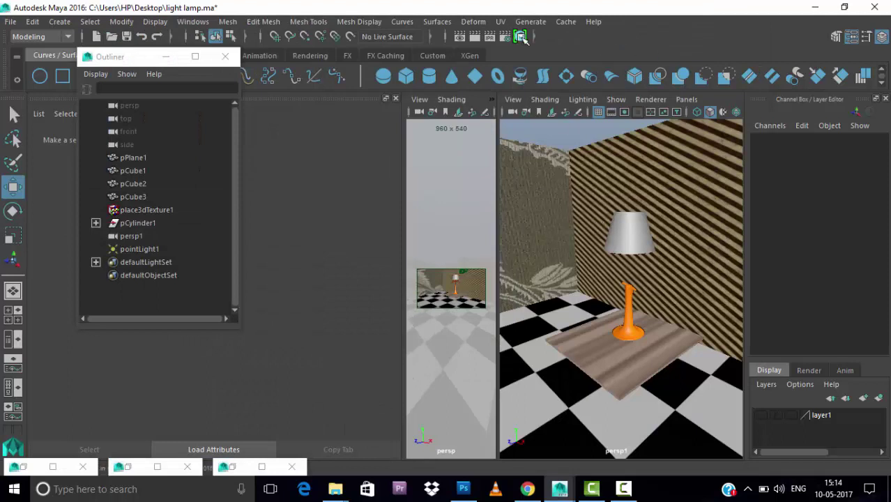
{"action": "left_click", "coordinate": [137, 249]}
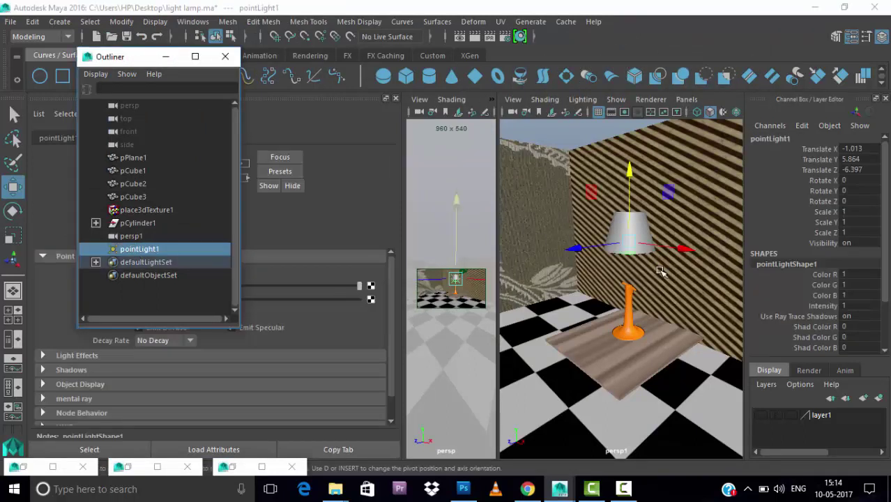
{"action": "left_click_drag", "start_coordinate": [157, 56], "coordinate": [583, 74]}
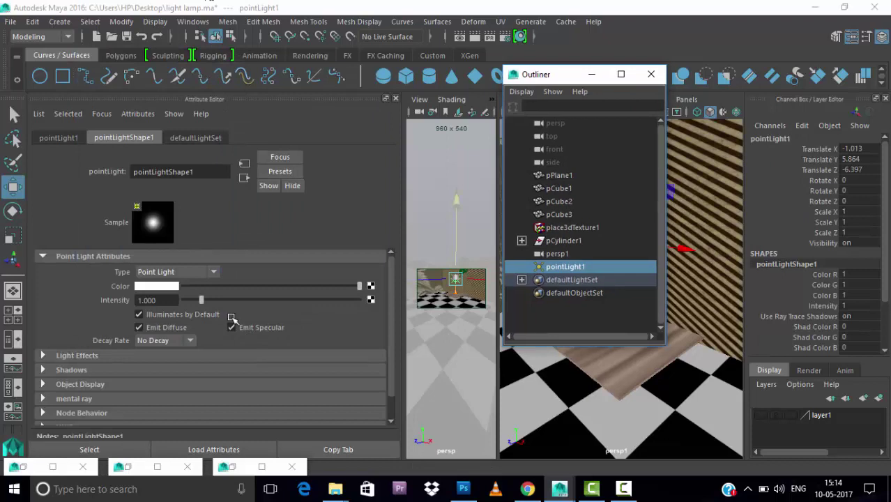
{"action": "scroll", "coordinate": [194, 359], "scroll_direction": "down", "scroll_amount": 2}
{"action": "left_click", "coordinate": [84, 345]}
{"action": "left_click", "coordinate": [185, 372]}
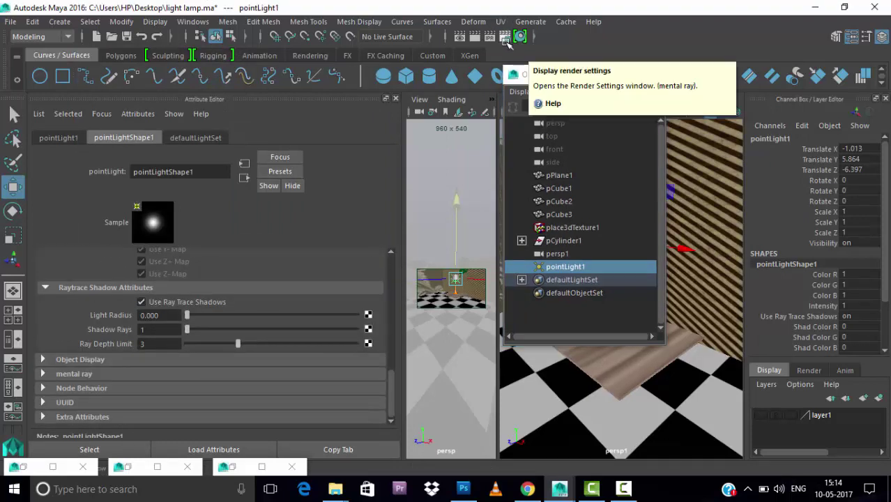
{"action": "left_click", "coordinate": [141, 302]}
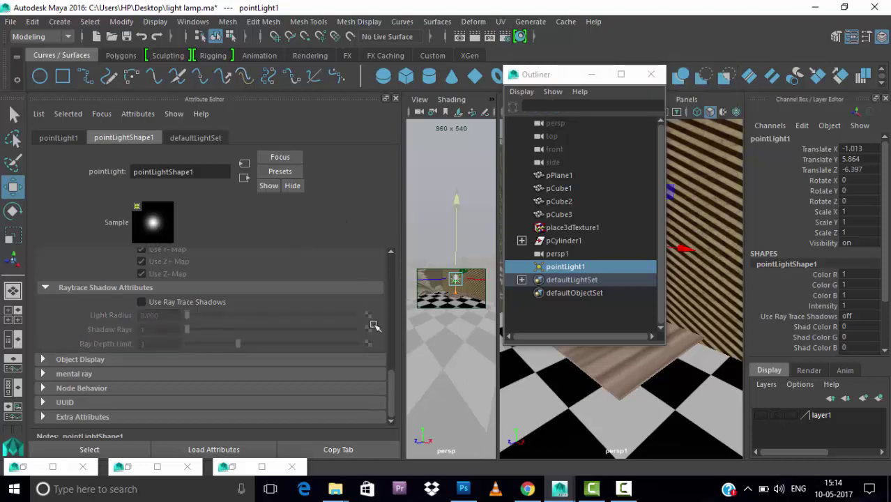
{"action": "scroll", "coordinate": [171, 345], "scroll_direction": "up", "scroll_amount": 5}
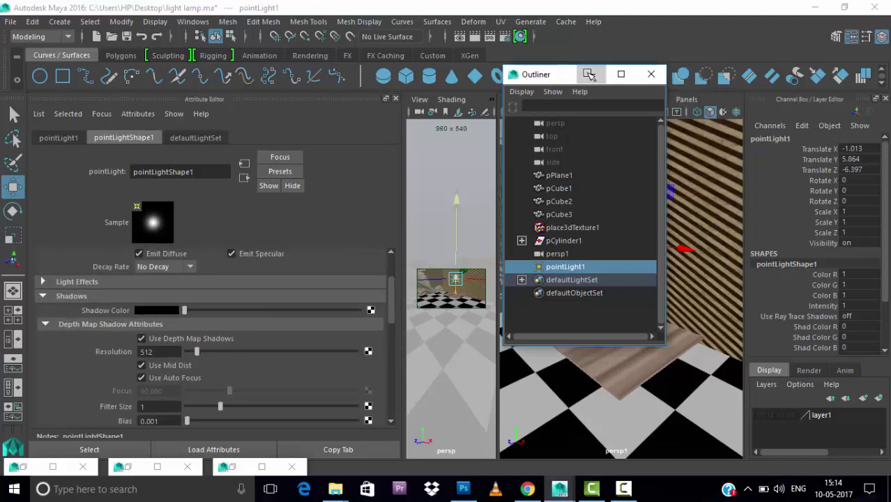
{"action": "left_click", "coordinate": [652, 74]}
{"action": "left_click", "coordinate": [474, 36]}
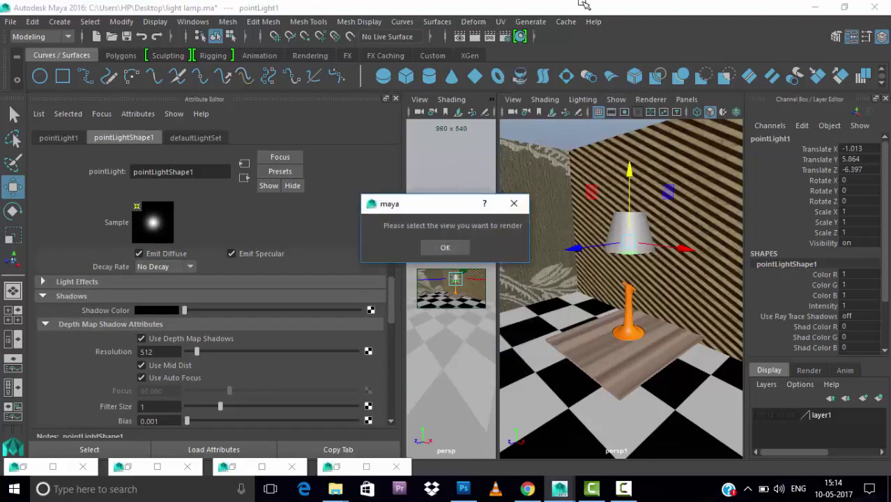
Clear the selection and render the current frame.
{"action": "left_click", "coordinate": [445, 248]}
{"action": "left_click", "coordinate": [447, 265]}
{"action": "left_click", "coordinate": [475, 36]}
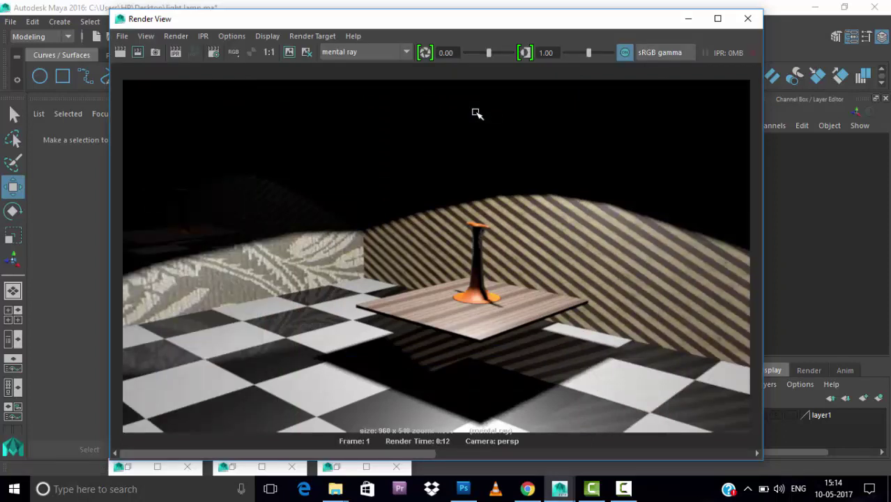
{"action": "left_click", "coordinate": [689, 18]}
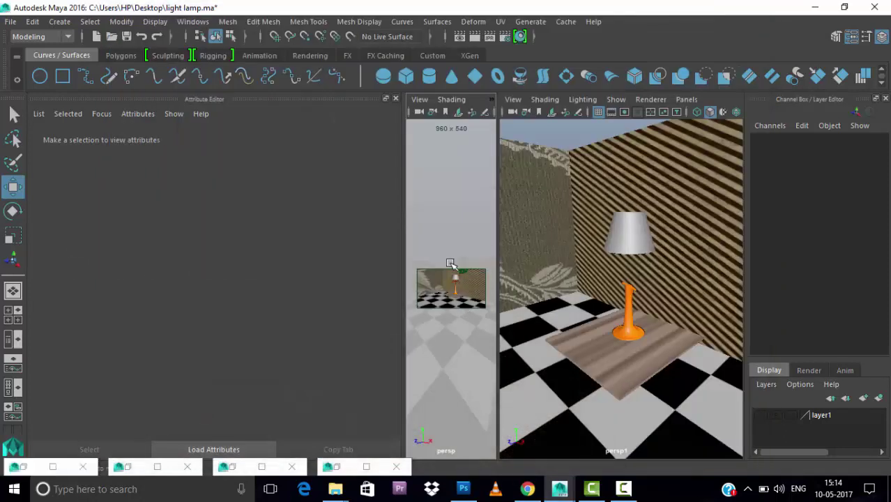
Set pointLight1's depth map shadow Resolution to 1024 and Filter Size to 10, then re-render.
{"action": "left_click", "coordinate": [192, 22]}
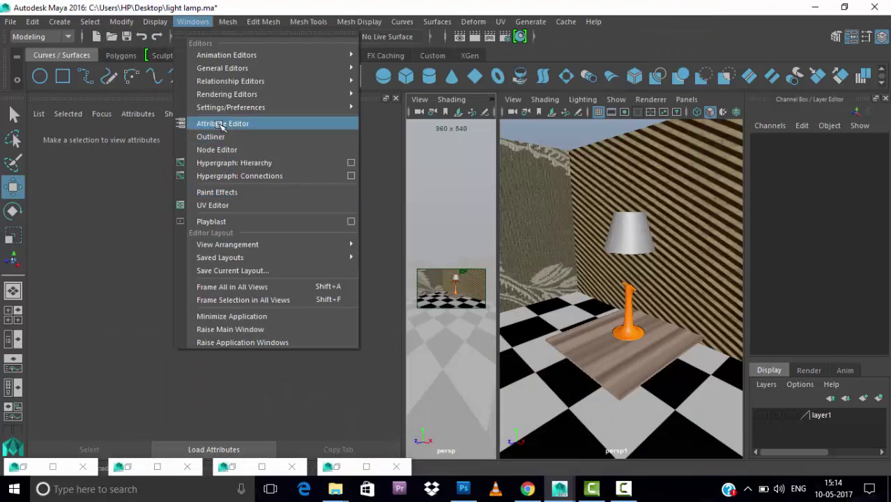
{"action": "left_click", "coordinate": [211, 136]}
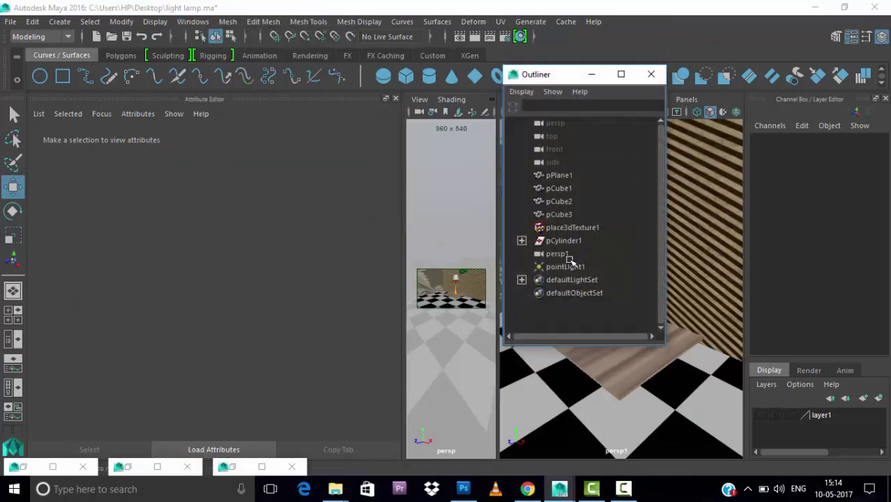
{"action": "left_click", "coordinate": [555, 258]}
{"action": "left_click", "coordinate": [167, 354]}
{"action": "type", "text": "1024"}
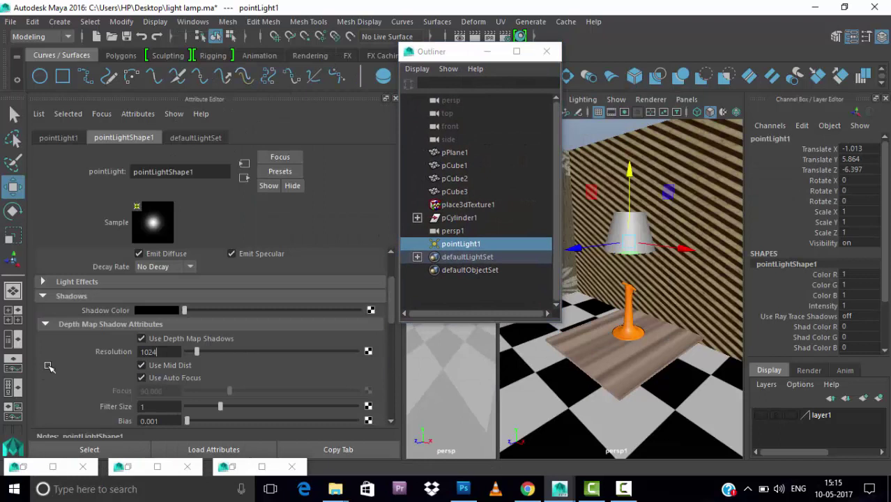
{"action": "key", "text": "Tab"}
{"action": "type", "text": "10"}
{"action": "key", "text": "Tab"}
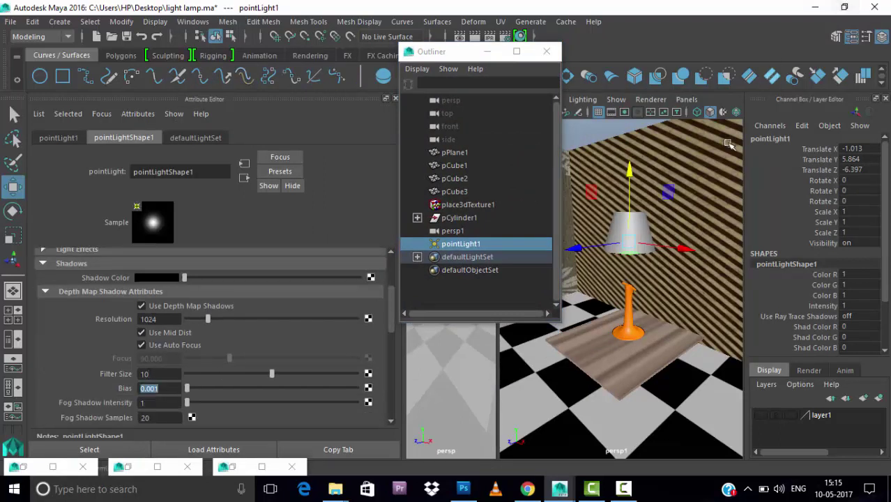
{"action": "left_click", "coordinate": [458, 375]}
{"action": "left_click", "coordinate": [476, 37]}
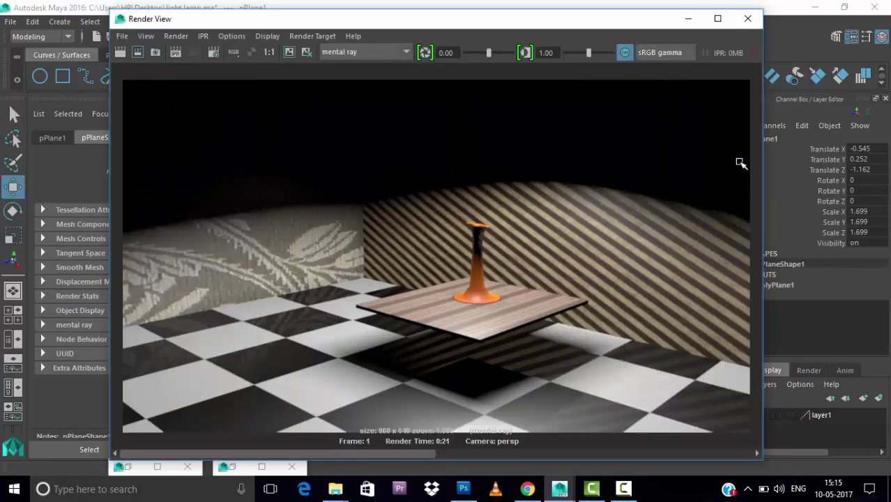
Delete the wooden board pCube3 under the lamp.
{"action": "left_click", "coordinate": [687, 18]}
{"action": "left_click", "coordinate": [631, 291]}
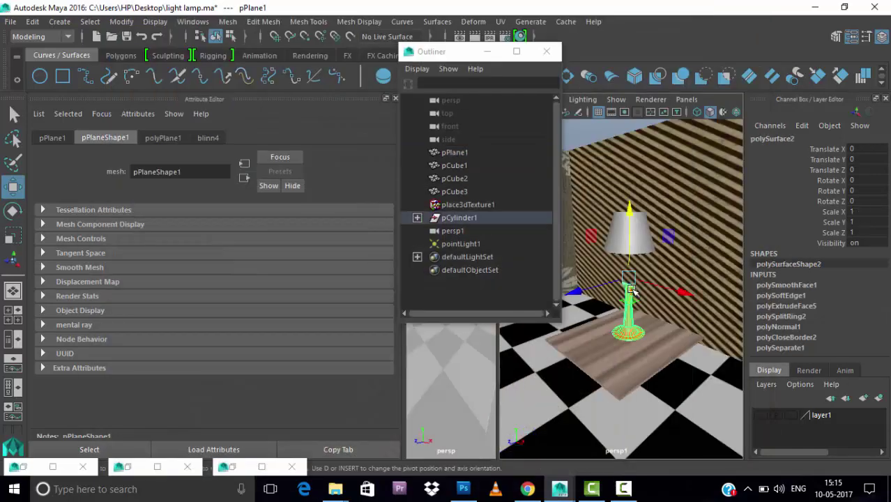
{"action": "left_click", "coordinate": [487, 52]}
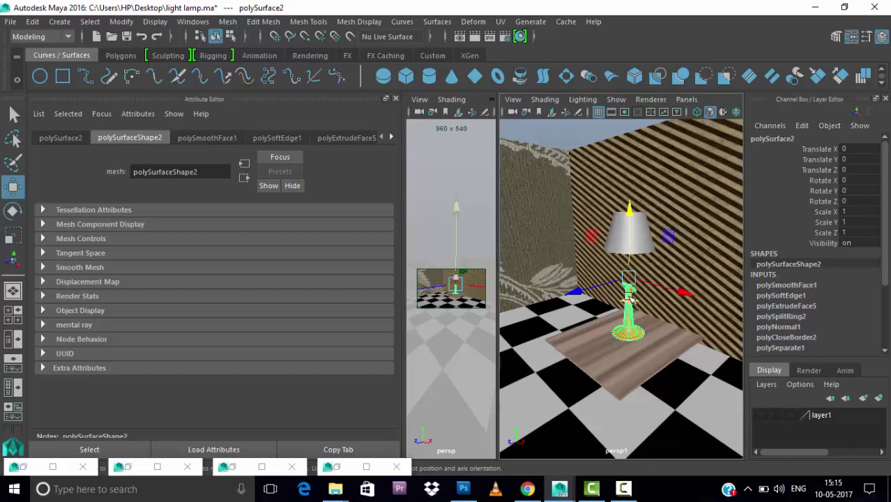
{"action": "right_click_drag", "start_coordinate": [628, 129], "coordinate": [565, 129]}
{"action": "left_click", "coordinate": [653, 353]}
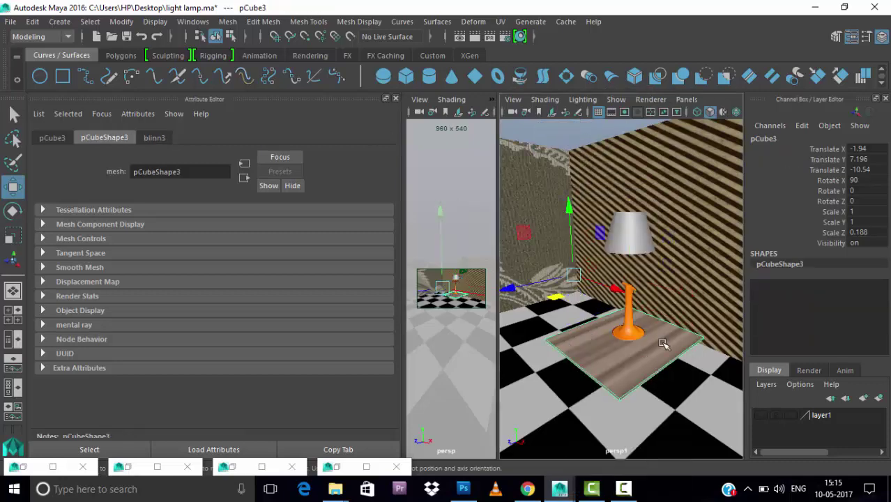
{"action": "key", "text": "Delete"}
Lower the lamp stand polySurface2 toward the floor, to Translate Y -1.453.
{"action": "left_click", "coordinate": [629, 306]}
{"action": "left_click_drag", "start_coordinate": [630, 216], "coordinate": [640, 245]}
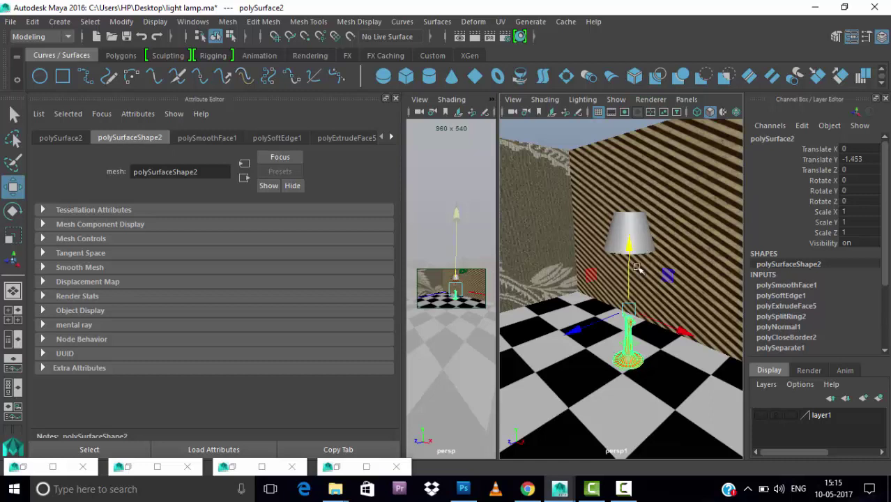
{"action": "key", "text": "r"}
{"action": "key", "text": "w"}
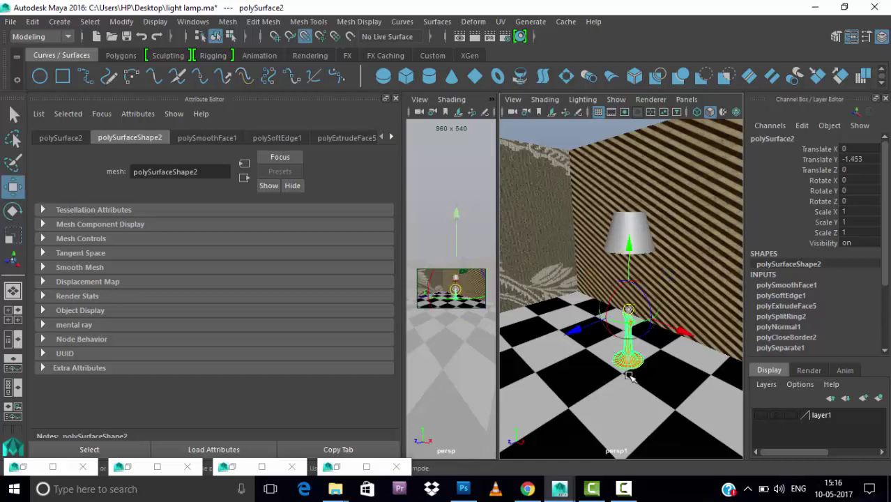
{"action": "mouse_move", "coordinate": [629, 307]}
{"action": "left_mouse_down"}
{"action": "mouse_move", "coordinate": [627, 369]}
{"action": "mouse_move", "coordinate": [675, 407]}
{"action": "left_mouse_up"}
Try scaling the lamp stand uniformly, undo the enlargement and change component mode.
{"action": "key", "text": "r"}
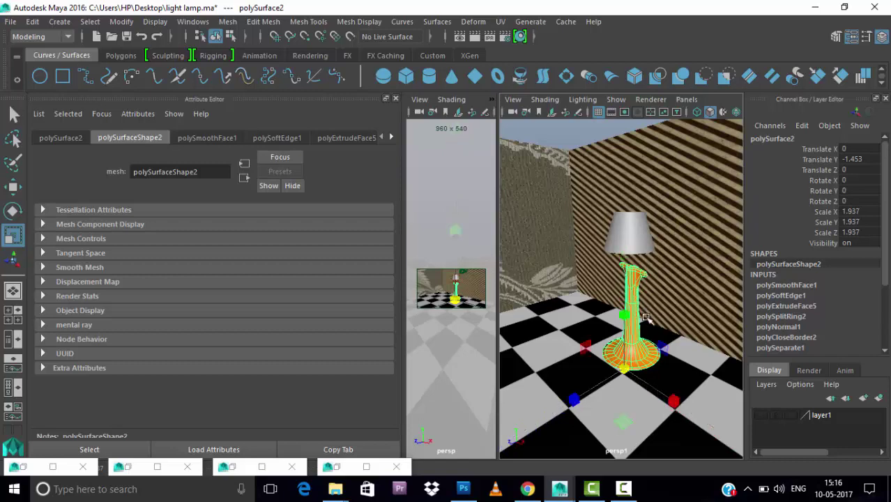
{"action": "key", "text": "w"}
{"action": "mouse_move", "coordinate": [658, 317]}
{"action": "left_mouse_down", "text": "alt"}
{"action": "mouse_move", "coordinate": [605, 280]}
{"action": "mouse_move", "coordinate": [617, 261]}
{"action": "mouse_move", "coordinate": [636, 283]}
{"action": "left_mouse_up", "text": "alt"}
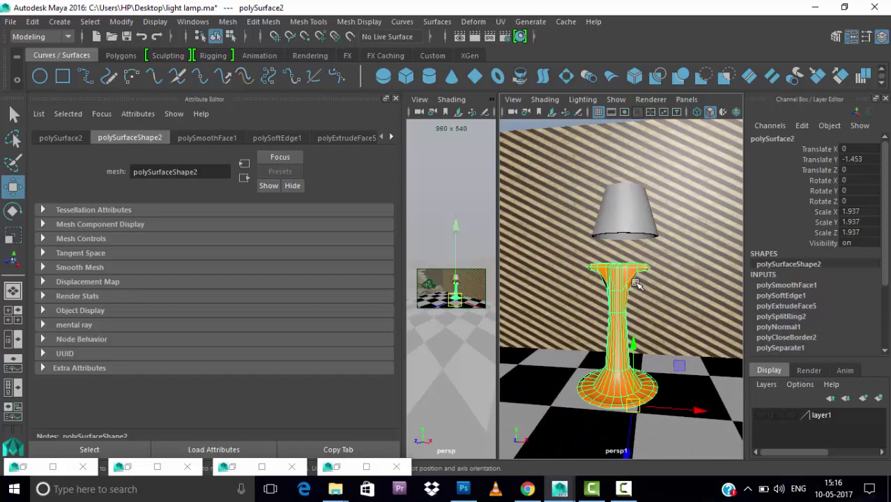
{"action": "key", "text": "ctrl+z"}
{"action": "right_click_drag", "start_coordinate": [631, 338], "coordinate": [567, 142]}
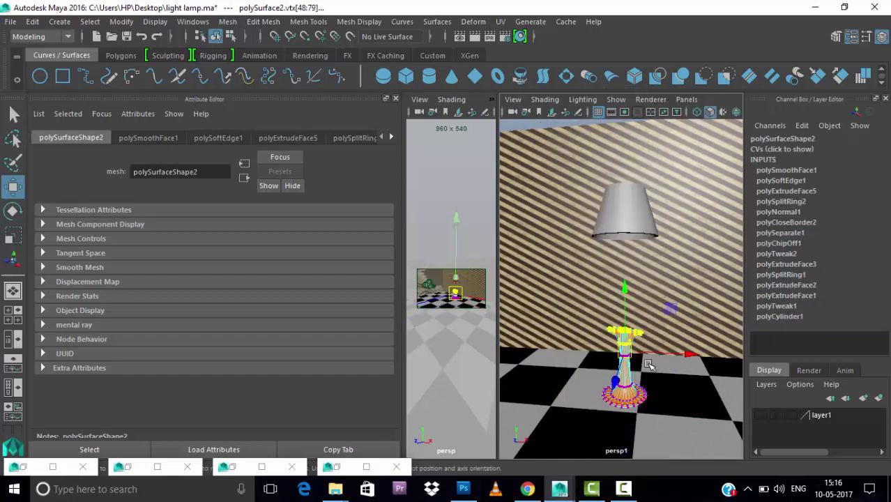
{"action": "right_click_drag", "start_coordinate": [620, 128], "coordinate": [675, 137]}
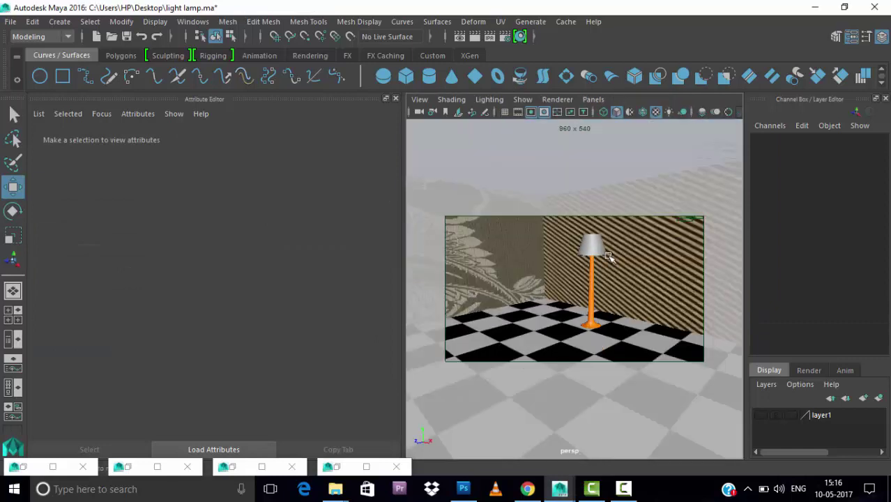
Render a preview, then try selecting the lamp stand's stem-top vertices.
{"action": "left_click", "coordinate": [464, 36]}
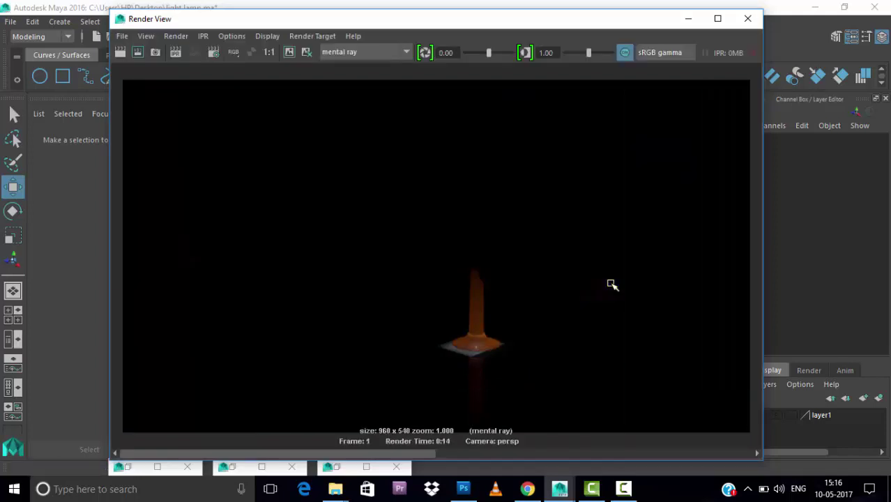
{"action": "left_click", "coordinate": [747, 18]}
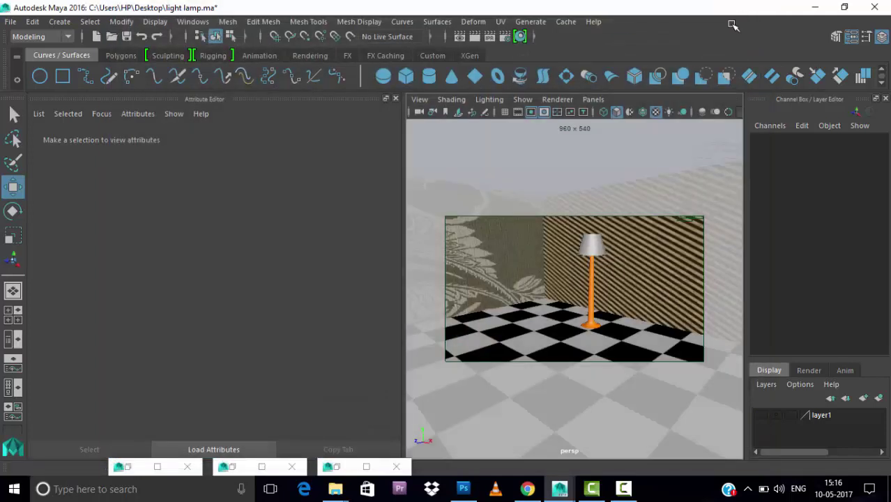
{"action": "left_click", "coordinate": [604, 263]}
{"action": "mouse_move", "coordinate": [604, 263]}
{"action": "left_mouse_down", "text": "alt"}
{"action": "mouse_move", "coordinate": [618, 284]}
{"action": "mouse_move", "coordinate": [577, 264]}
{"action": "left_mouse_up", "text": "alt"}
{"action": "left_click", "coordinate": [592, 293]}
{"action": "right_click_drag", "start_coordinate": [577, 161], "coordinate": [530, 175]}
{"action": "mouse_move", "coordinate": [541, 201]}
{"action": "left_mouse_down"}
{"action": "mouse_move", "coordinate": [648, 284]}
{"action": "mouse_move", "coordinate": [597, 236]}
{"action": "mouse_move", "coordinate": [596, 275]}
{"action": "mouse_move", "coordinate": [597, 199]}
{"action": "mouse_move", "coordinate": [656, 218]}
{"action": "mouse_move", "coordinate": [622, 245]}
{"action": "left_mouse_up"}
{"action": "left_click", "coordinate": [648, 285]}
{"action": "key", "text": "ctrl+z"}
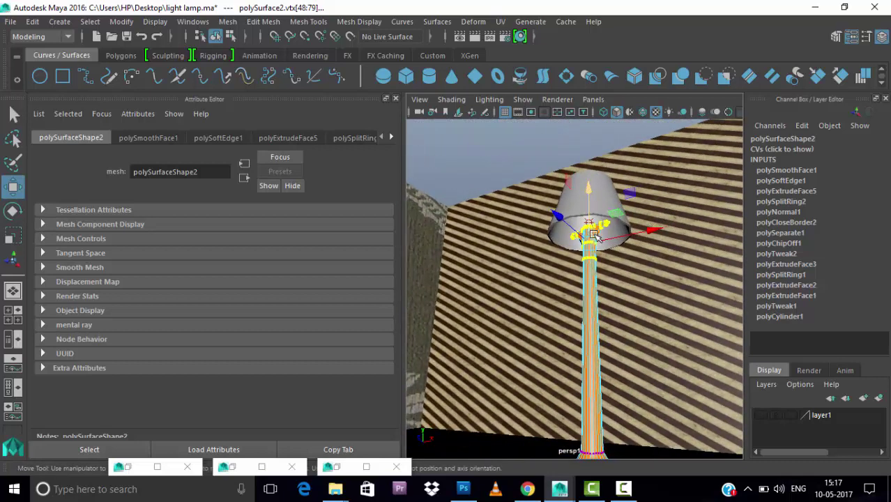
{"action": "key", "text": "q"}
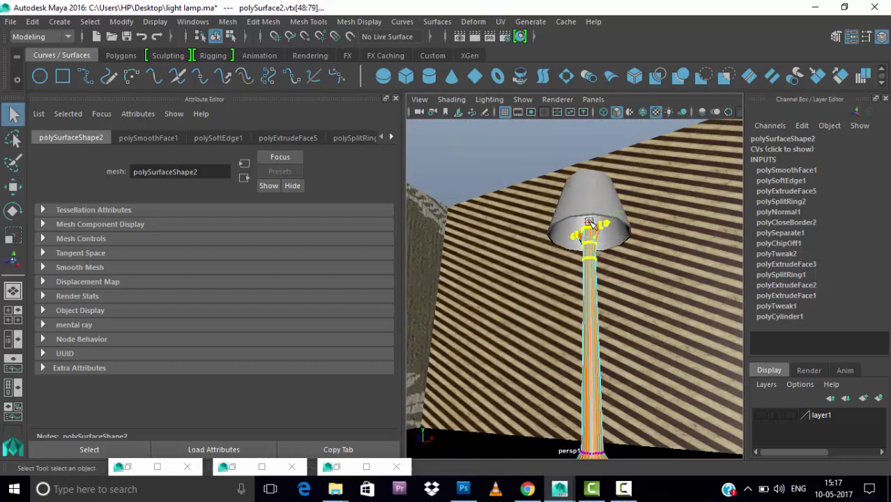
Raise the point light up inside the lamp shade.
{"action": "left_click", "coordinate": [590, 219]}
{"action": "key", "text": "w"}
{"action": "left_click_drag", "start_coordinate": [591, 219], "coordinate": [589, 177]}
{"action": "key", "text": "q"}
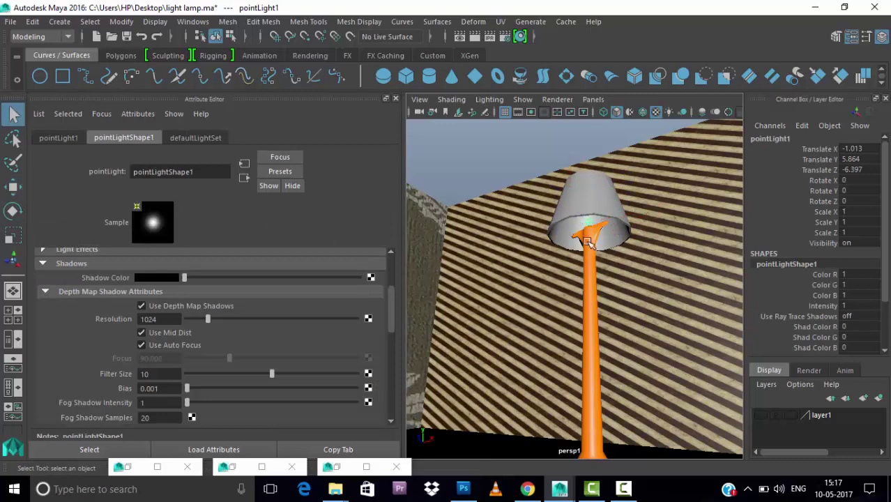
Scale the stem-top vertices inward to taper the stem, then render through the persp camera.
{"action": "right_click_drag", "start_coordinate": [590, 136], "coordinate": [541, 147]}
{"action": "mouse_move", "coordinate": [544, 183]}
{"action": "left_mouse_down"}
{"action": "mouse_move", "coordinate": [625, 253]}
{"action": "mouse_move", "coordinate": [571, 241]}
{"action": "left_mouse_up"}
{"action": "key", "text": "r"}
{"action": "right_click_drag", "start_coordinate": [669, 293], "coordinate": [751, 320], "text": "alt"}
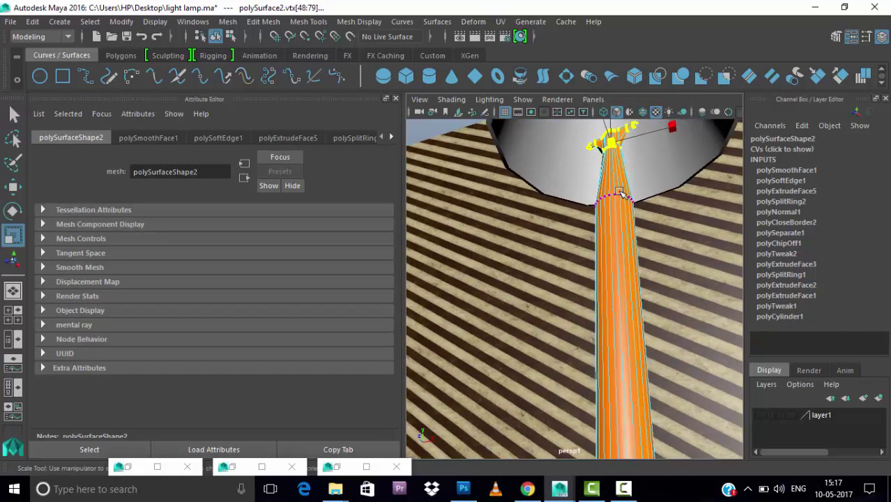
{"action": "right_click_drag", "start_coordinate": [628, 209], "coordinate": [586, 230], "text": "alt"}
{"action": "right_click_drag", "start_coordinate": [589, 174], "coordinate": [595, 214]}
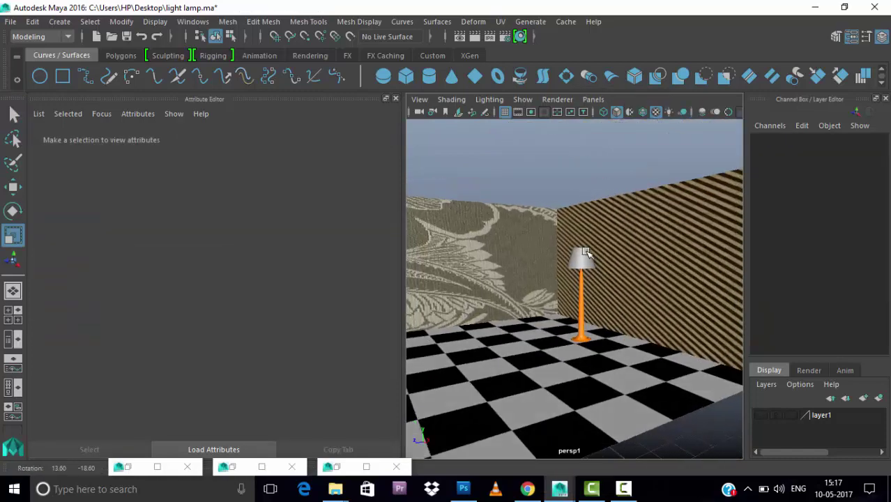
{"action": "left_click", "coordinate": [544, 111]}
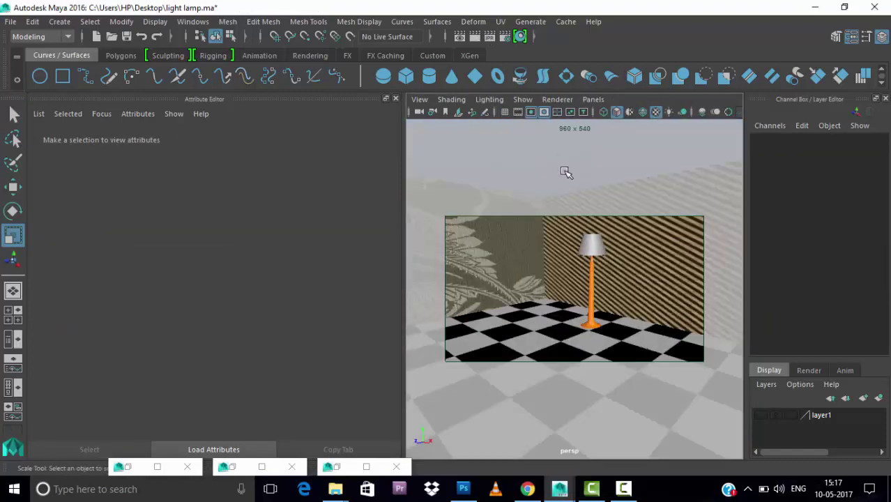
{"action": "left_click", "coordinate": [474, 36]}
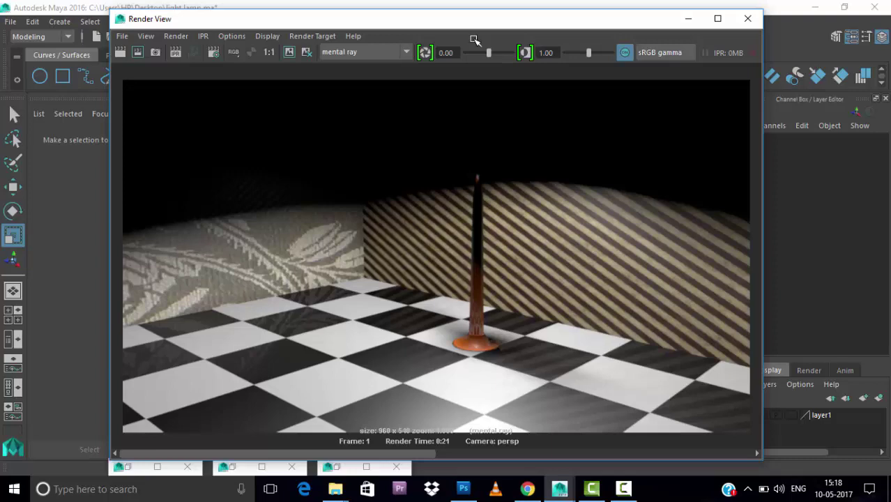
Turn off Emit Specular on pointLight1, then render the room again and close the preview.
{"action": "left_click", "coordinate": [689, 18]}
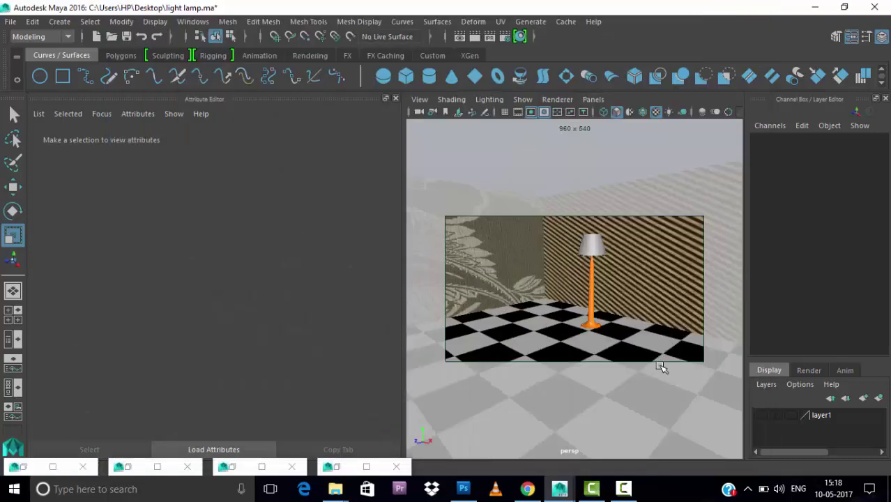
{"action": "left_click", "coordinate": [193, 21]}
{"action": "left_click", "coordinate": [209, 160]}
{"action": "left_click", "coordinate": [459, 233]}
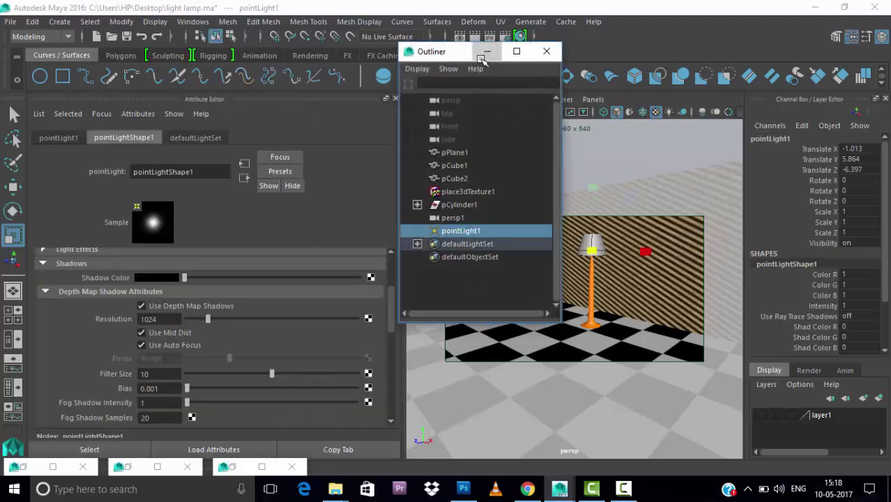
{"action": "left_click", "coordinate": [486, 54]}
{"action": "left_click", "coordinate": [231, 299]}
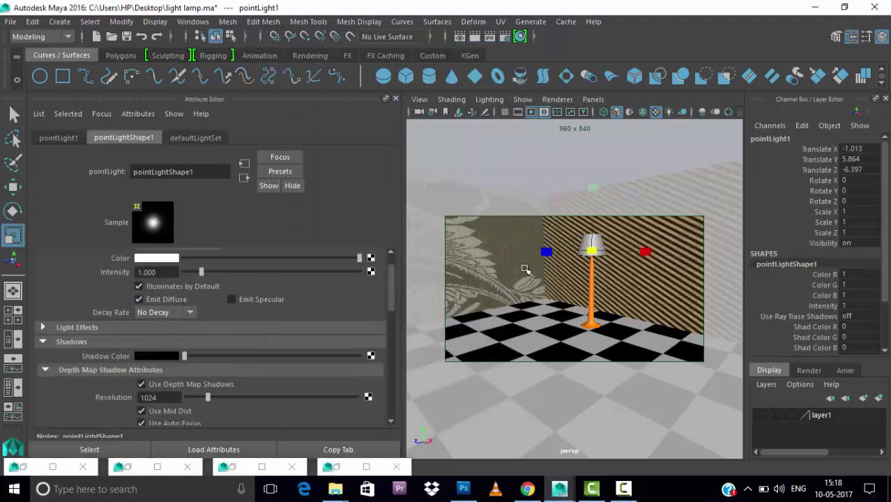
{"action": "left_click", "coordinate": [474, 36]}
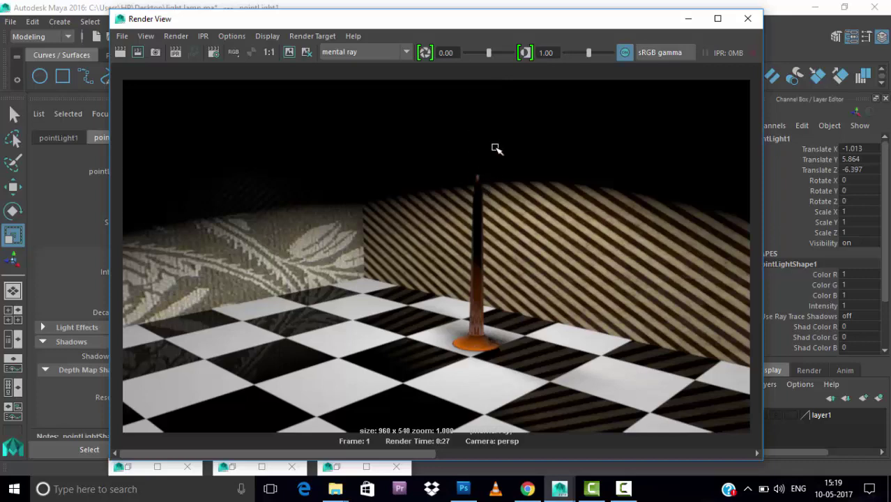
{"action": "left_click", "coordinate": [689, 19]}
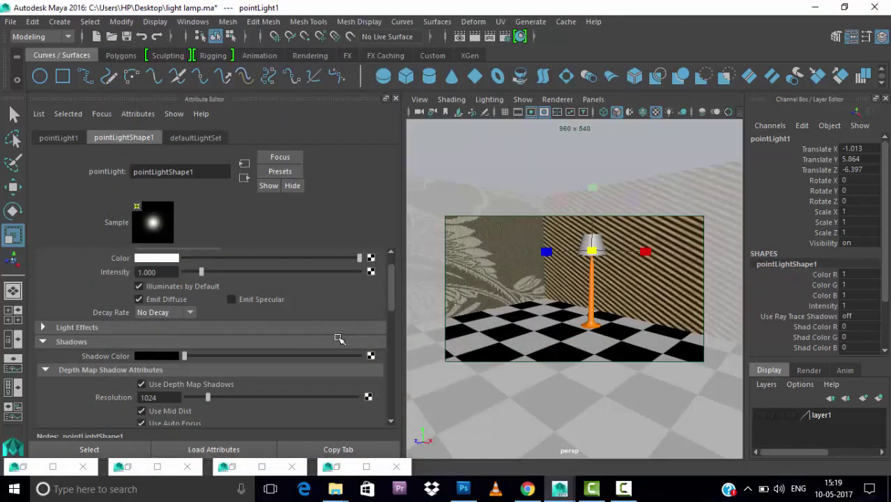
Raise the lamp shade blinn's Translucence to 1.000 and render the frame.
{"action": "left_click", "coordinate": [592, 240]}
{"action": "right_click_drag", "start_coordinate": [593, 241], "coordinate": [577, 423]}
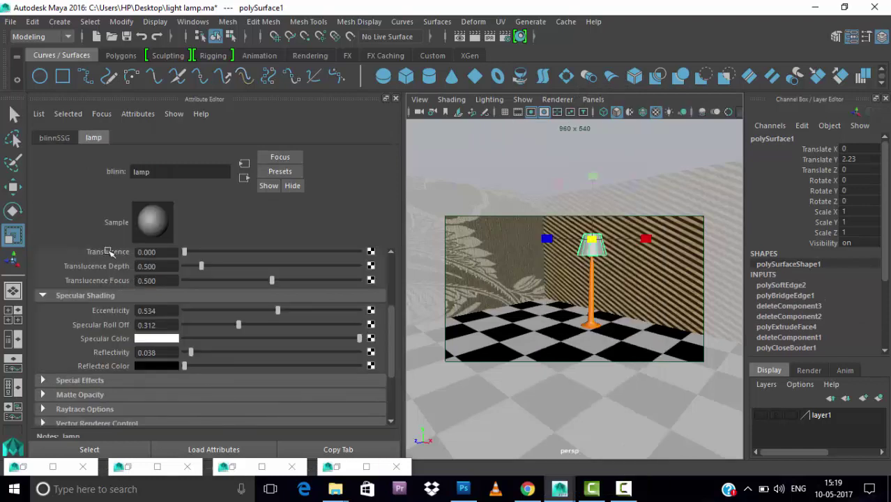
{"action": "scroll", "coordinate": [395, 336], "scroll_direction": "up", "scroll_amount": 2}
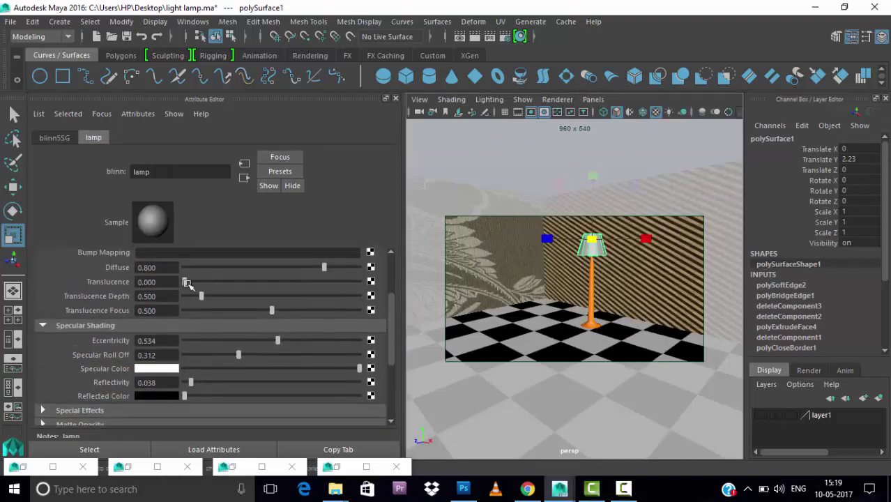
{"action": "left_click_drag", "start_coordinate": [185, 282], "coordinate": [359, 282]}
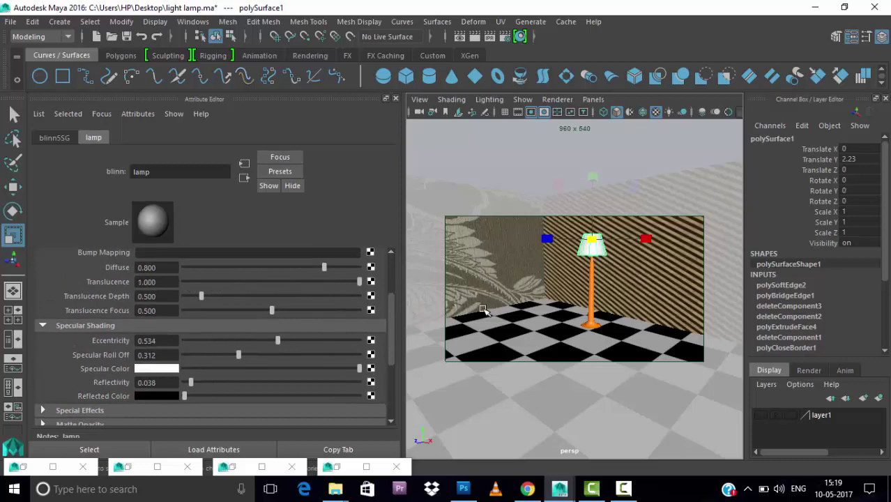
{"action": "left_click", "coordinate": [475, 37]}
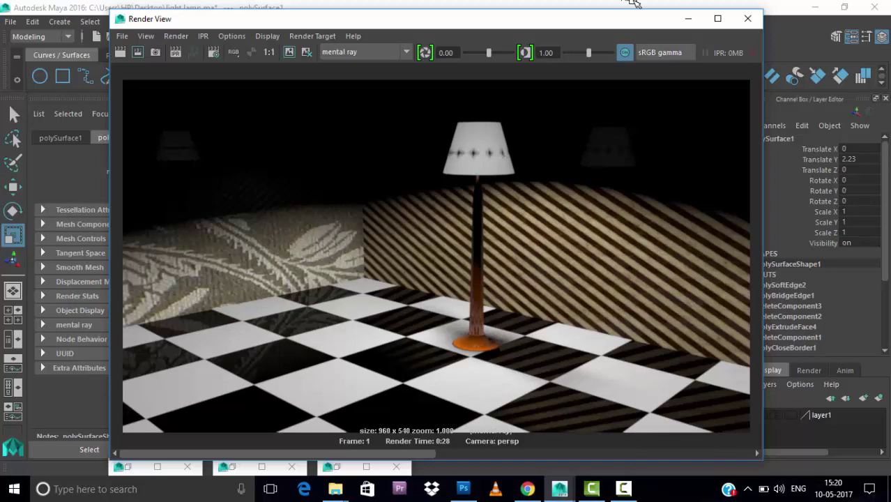
Map a new file texture (file3) to the lamp shade material's colour.
{"action": "left_click", "coordinate": [689, 19]}
{"action": "right_click", "coordinate": [599, 249]}
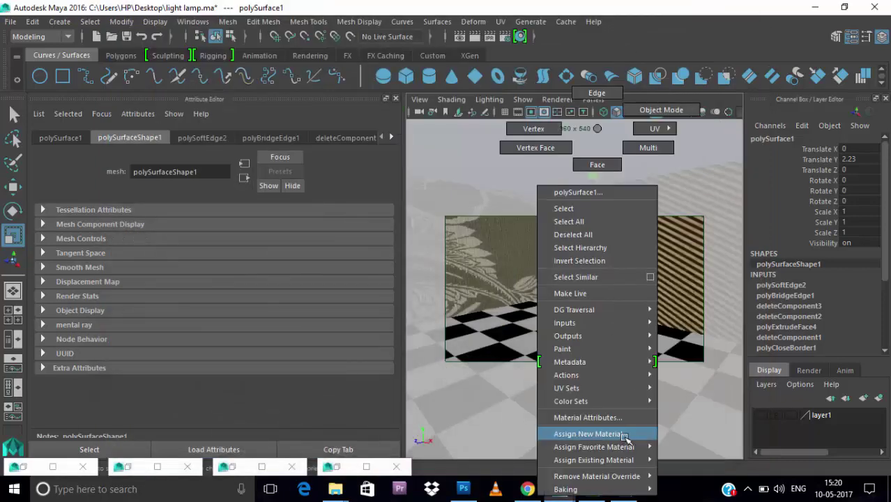
{"action": "left_click", "coordinate": [588, 417]}
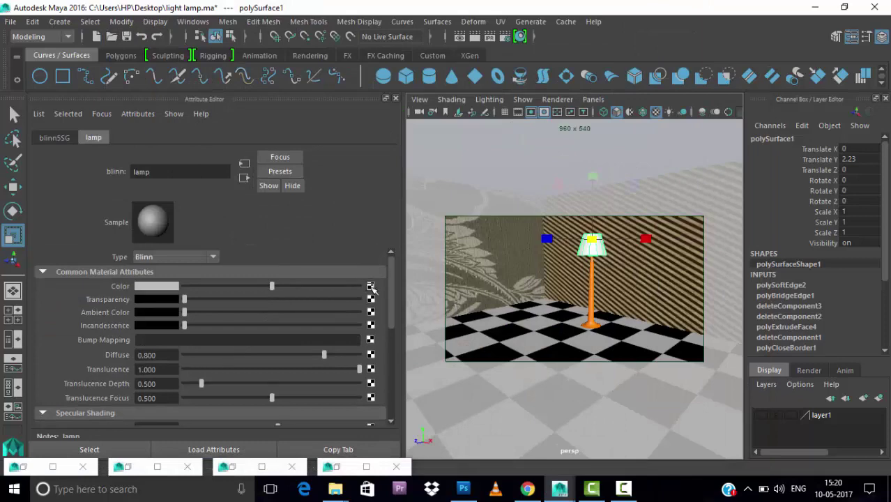
{"action": "left_click", "coordinate": [370, 286]}
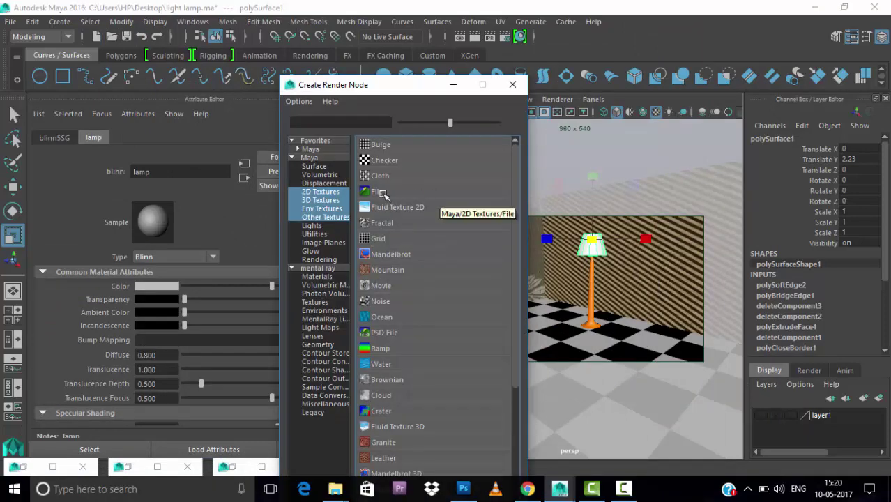
{"action": "left_click", "coordinate": [412, 191]}
{"action": "scroll", "coordinate": [315, 287], "scroll_direction": "down", "scroll_amount": 2}
{"action": "scroll", "coordinate": [317, 290], "scroll_direction": "up", "scroll_amount": 3}
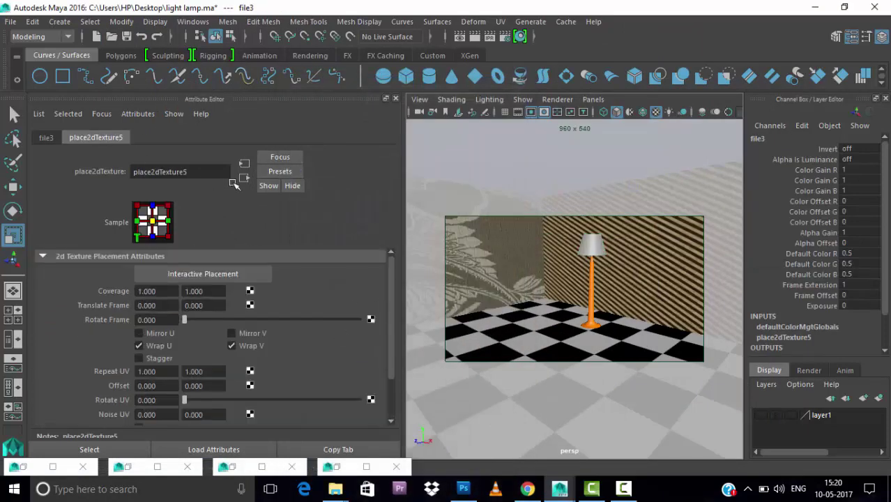
{"action": "left_click", "coordinate": [244, 177]}
Load alpha n.png as file3's image and render the patterned shade.
{"action": "left_click", "coordinate": [374, 316]}
{"action": "left_click", "coordinate": [341, 262]}
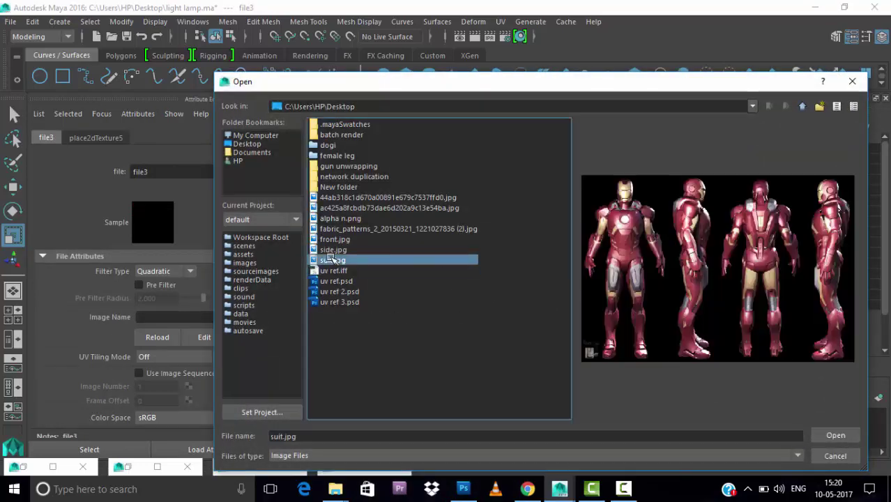
{"action": "left_click", "coordinate": [334, 250]}
{"action": "left_click", "coordinate": [338, 218]}
{"action": "left_click", "coordinate": [836, 435]}
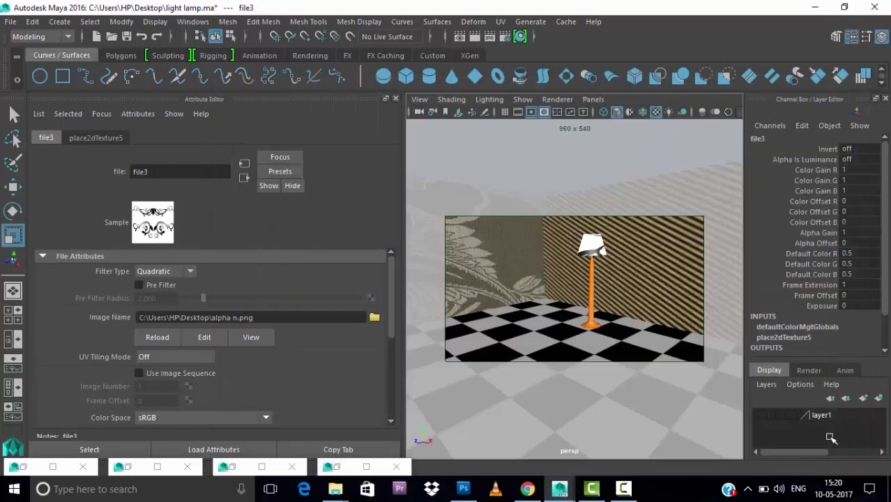
{"action": "left_click", "coordinate": [478, 37]}
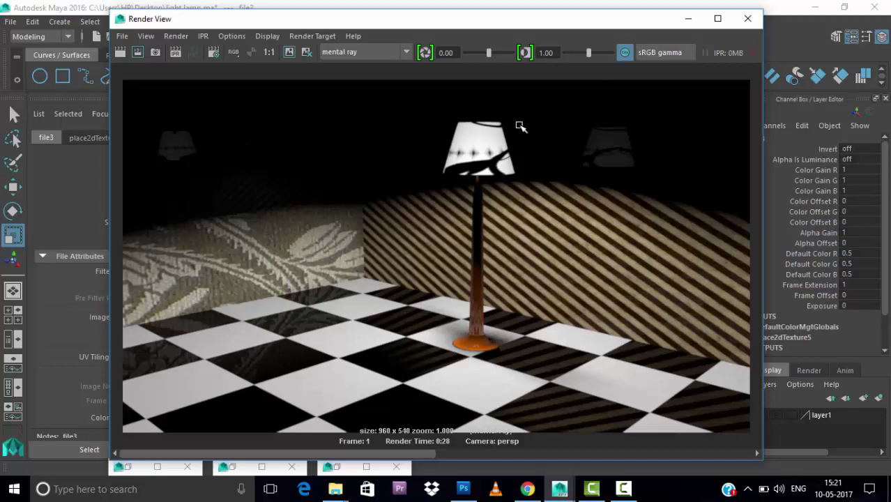
Set pointLight1's depth map filter size to 20, enter 2014 for shadow resolution, and render.
{"action": "left_click", "coordinate": [688, 19]}
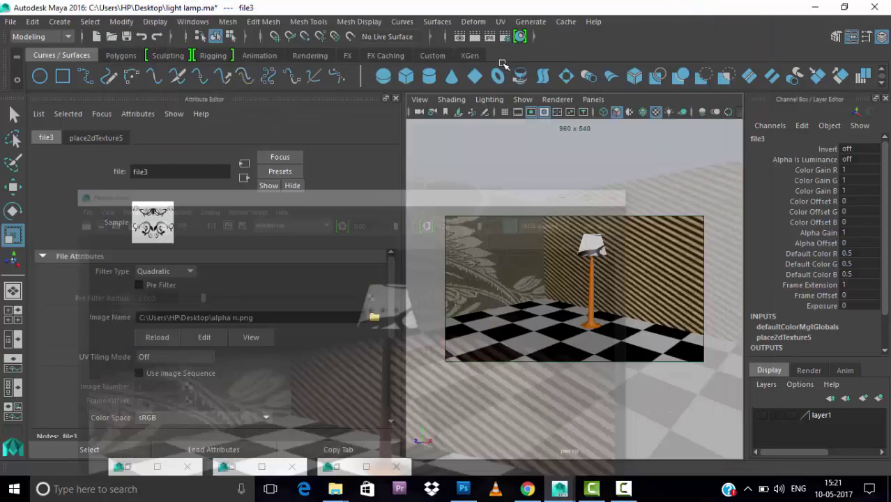
{"action": "left_click", "coordinate": [337, 471]}
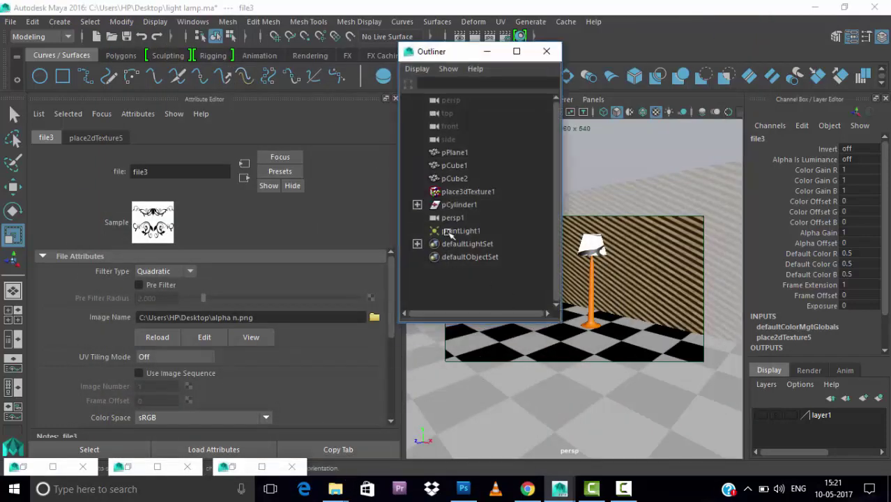
{"action": "left_click", "coordinate": [460, 232]}
{"action": "left_click", "coordinate": [488, 49]}
{"action": "scroll", "coordinate": [165, 410], "scroll_direction": "down", "scroll_amount": 2}
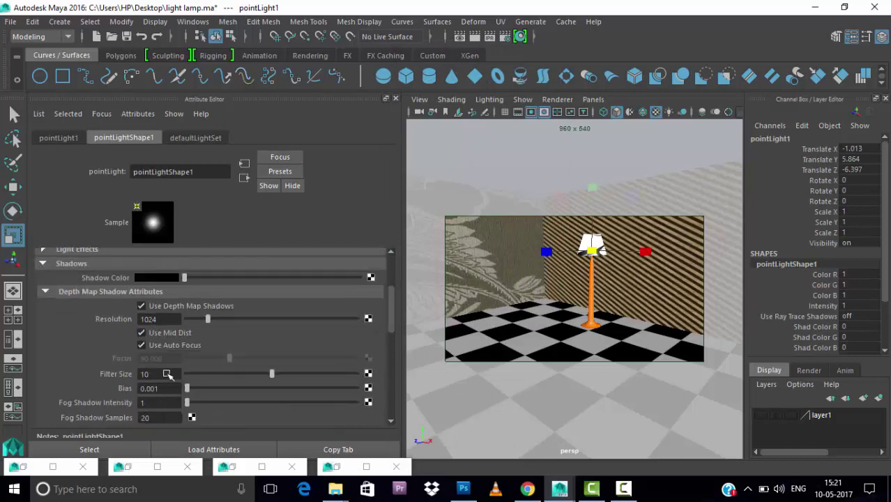
{"action": "double_click", "coordinate": [167, 375]}
{"action": "double_click", "coordinate": [168, 319]}
{"action": "type", "text": "2014"}
{"action": "left_click", "coordinate": [511, 163]}
{"action": "left_click", "coordinate": [475, 36]}
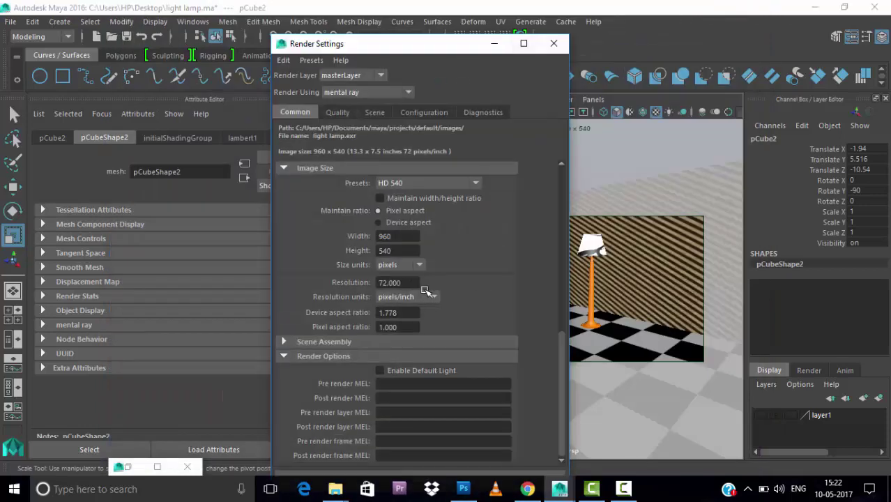
Switch the render size preset to 640x480 and render the frame again.
{"action": "left_click", "coordinate": [475, 183]}
{"action": "left_click", "coordinate": [408, 198]}
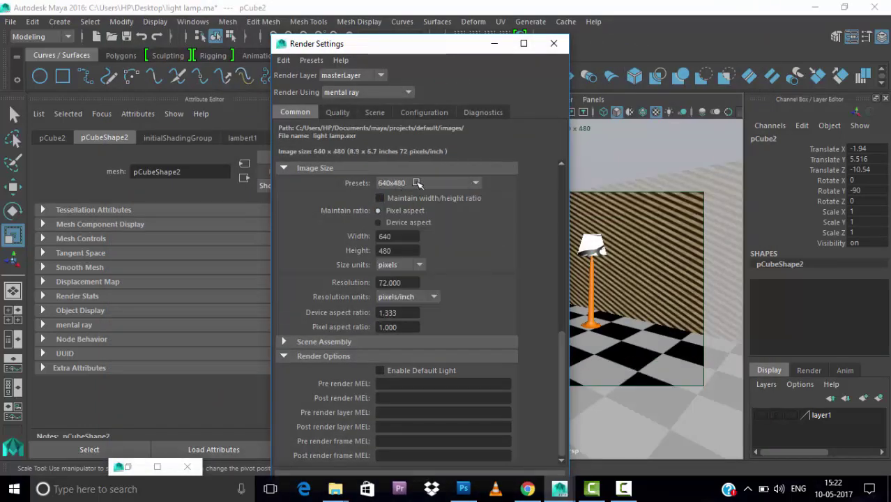
{"action": "left_click", "coordinate": [495, 43]}
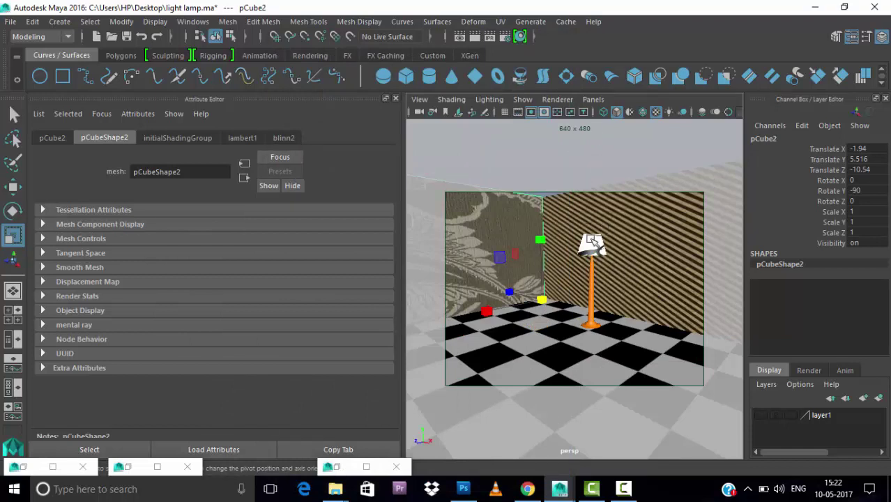
{"action": "left_click_drag", "start_coordinate": [592, 241], "coordinate": [579, 238], "text": "alt"}
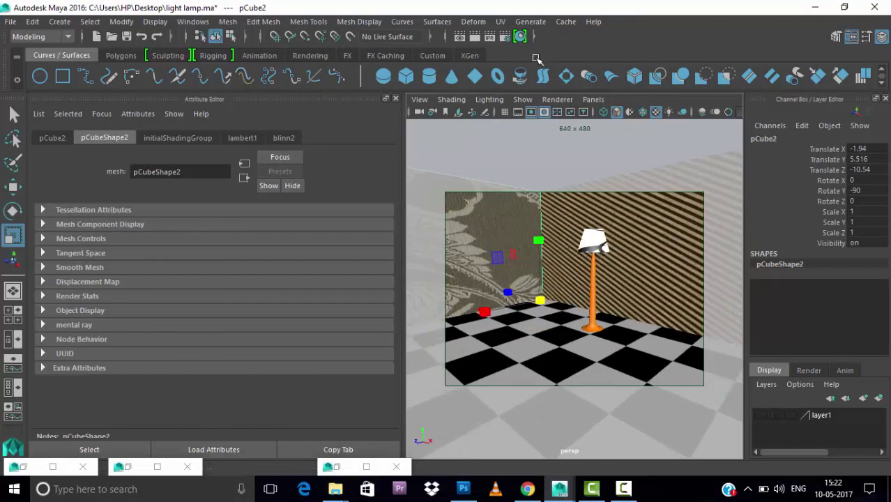
{"action": "left_click", "coordinate": [475, 36]}
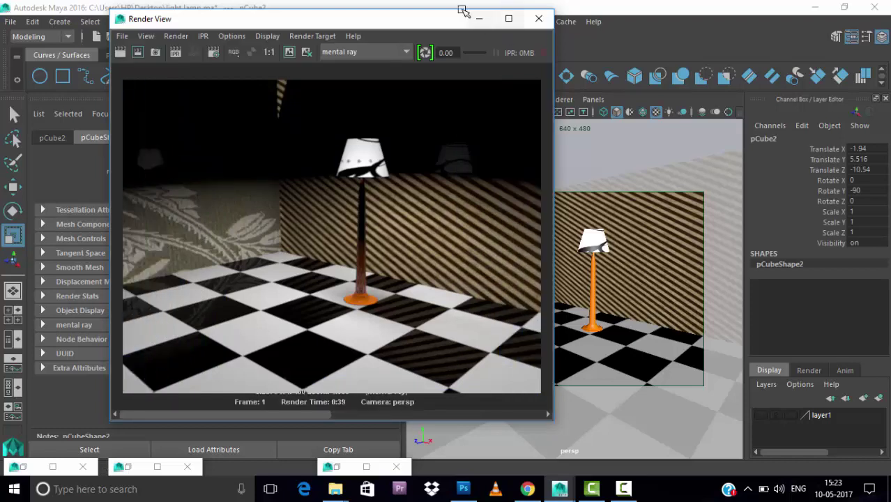
{"action": "left_click", "coordinate": [482, 19]}
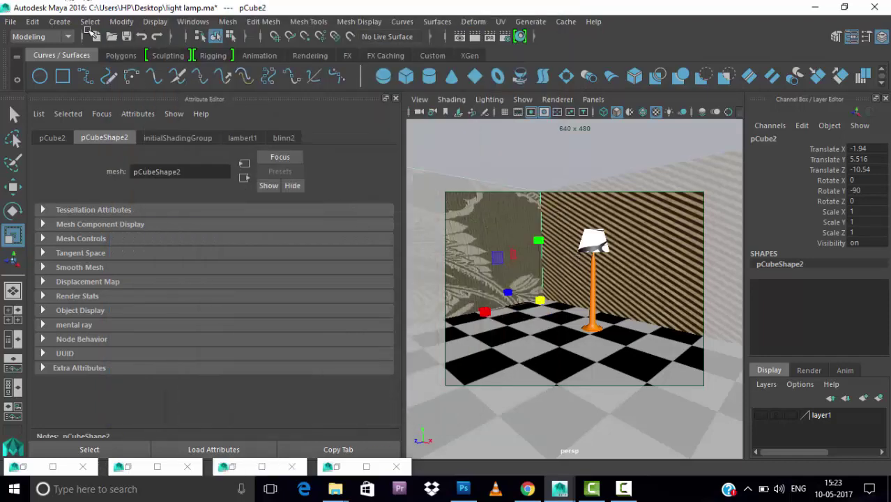
Create an area light and raise it to height 6.476 above the room.
{"action": "left_click", "coordinate": [59, 21]}
{"action": "mouse_move", "coordinate": [79, 94]}
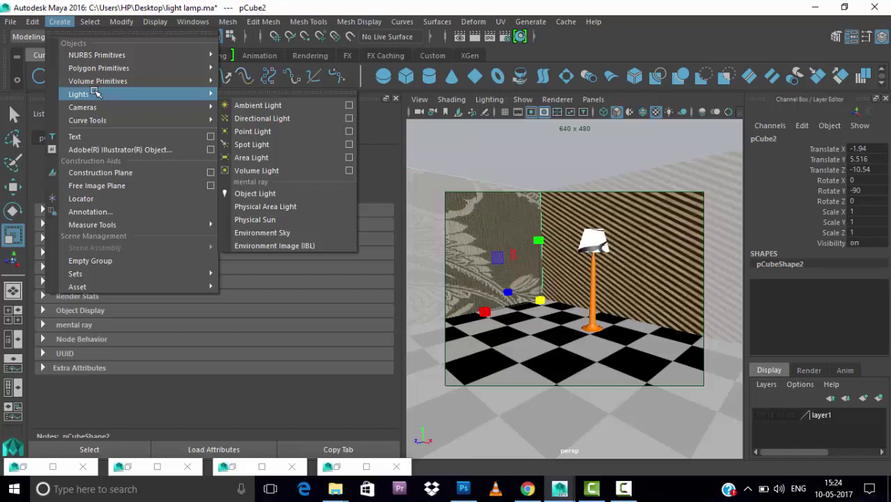
{"action": "left_click", "coordinate": [256, 157]}
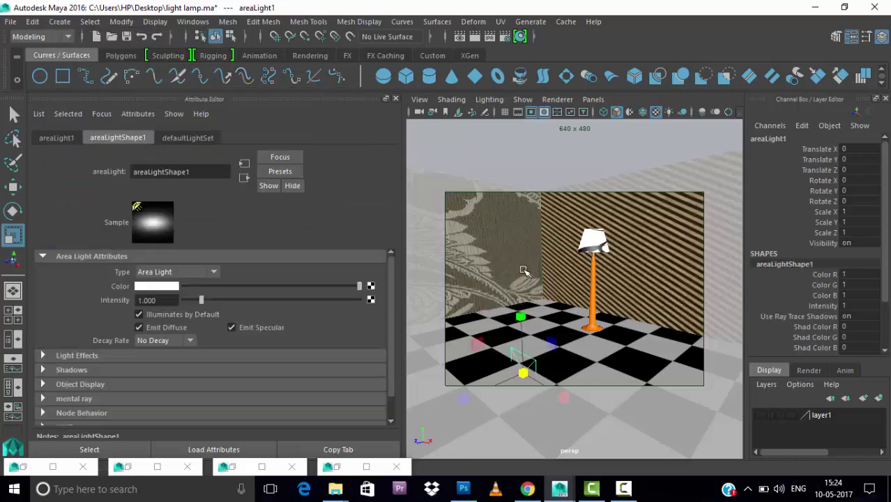
{"action": "key", "text": "w"}
{"action": "mouse_move", "coordinate": [521, 312]}
{"action": "left_mouse_down"}
{"action": "mouse_move", "coordinate": [513, 161]}
{"action": "mouse_move", "coordinate": [589, 328]}
{"action": "left_mouse_up"}
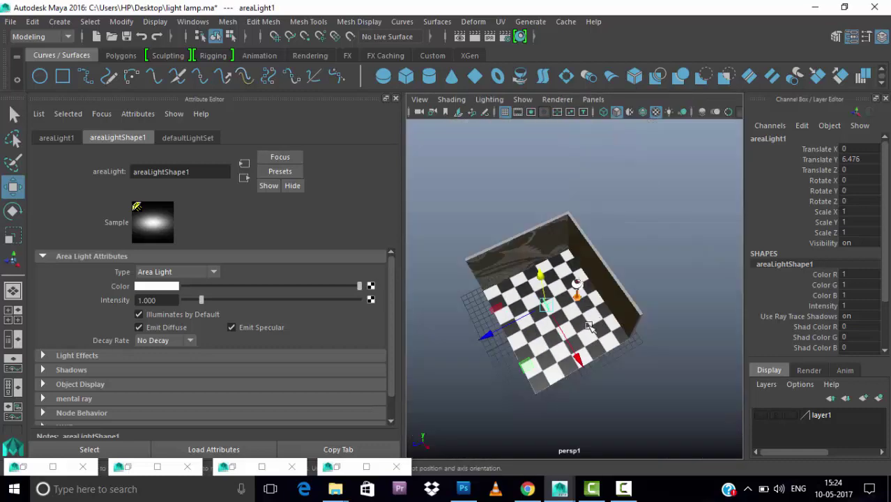
{"action": "scroll", "coordinate": [589, 328], "scroll_direction": "up", "scroll_amount": 5}
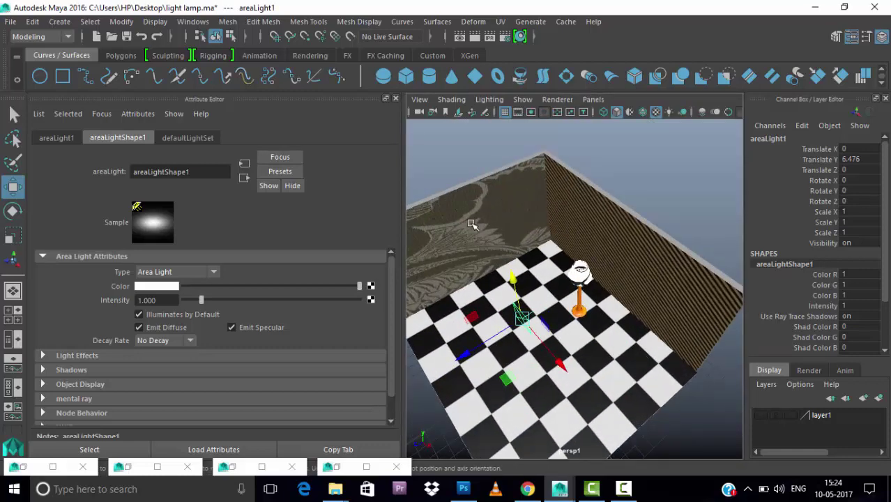
Aim the area light at the lamp head using its aim handle.
{"action": "key", "text": "e"}
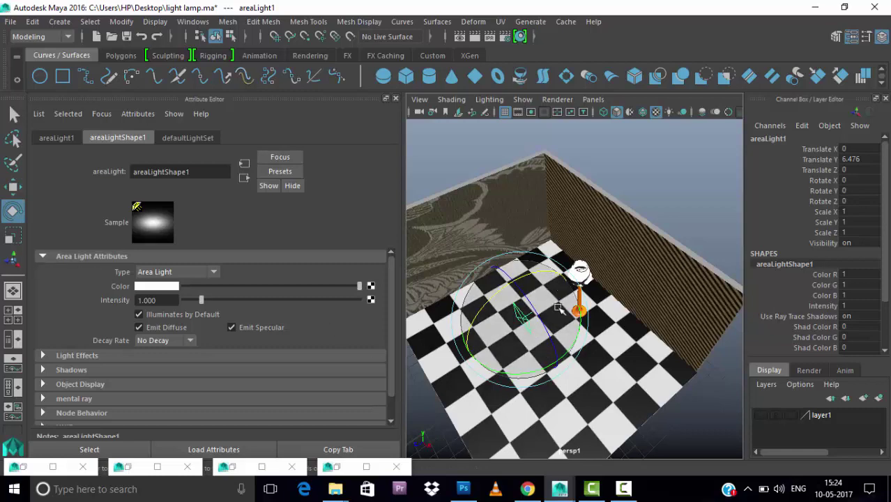
{"action": "mouse_move", "coordinate": [558, 307]}
{"action": "left_mouse_down", "text": "alt"}
{"action": "mouse_move", "coordinate": [507, 283]}
{"action": "mouse_move", "coordinate": [581, 278]}
{"action": "left_mouse_up", "text": "alt"}
{"action": "key", "text": "t"}
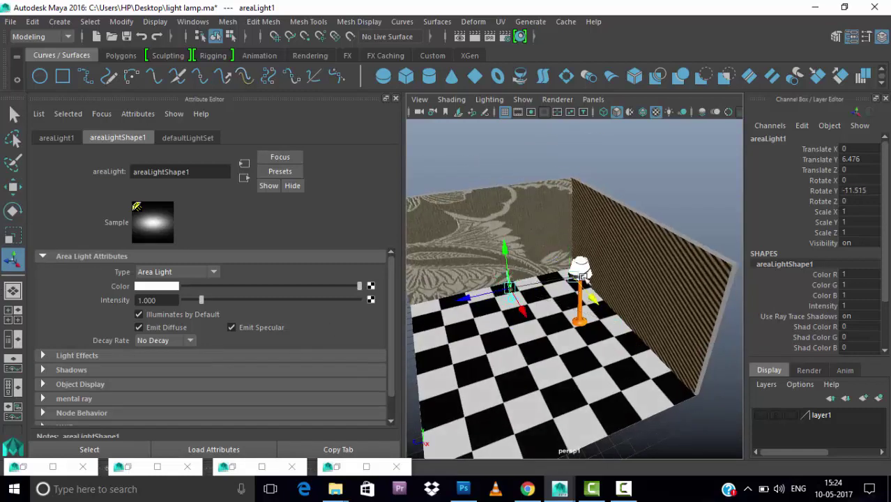
{"action": "mouse_move", "coordinate": [511, 287]}
{"action": "left_mouse_down"}
{"action": "mouse_move", "coordinate": [504, 339]}
{"action": "mouse_move", "coordinate": [544, 293]}
{"action": "mouse_move", "coordinate": [572, 239]}
{"action": "mouse_move", "coordinate": [579, 271]}
{"action": "left_mouse_up"}
{"action": "key", "text": "ctrl+z"}
{"action": "mouse_move", "coordinate": [511, 287]}
{"action": "left_mouse_down"}
{"action": "mouse_move", "coordinate": [529, 373]}
{"action": "mouse_move", "coordinate": [496, 279]}
{"action": "mouse_move", "coordinate": [520, 349]}
{"action": "mouse_move", "coordinate": [515, 300]}
{"action": "mouse_move", "coordinate": [612, 293]}
{"action": "mouse_move", "coordinate": [551, 282]}
{"action": "mouse_move", "coordinate": [488, 300]}
{"action": "left_mouse_up"}
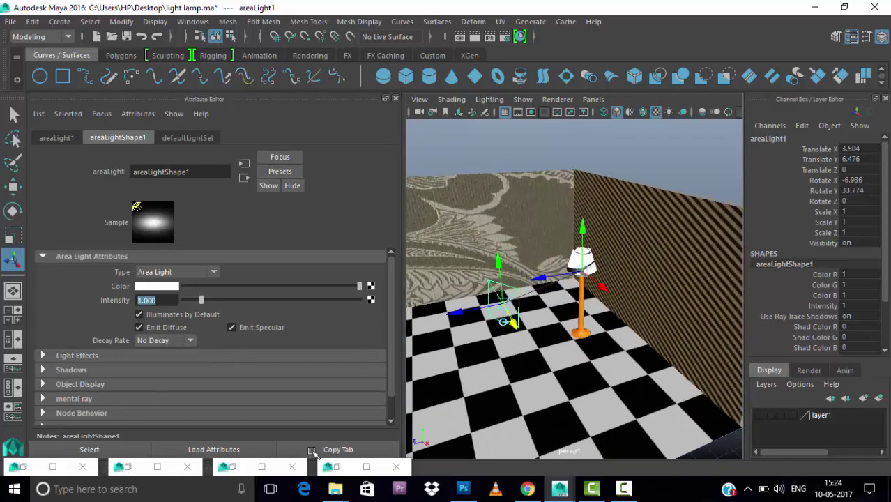
Set the area light intensity to 0.02 and render from the render camera.
{"action": "type", "text": "0.2"}
{"action": "key", "text": "Return"}
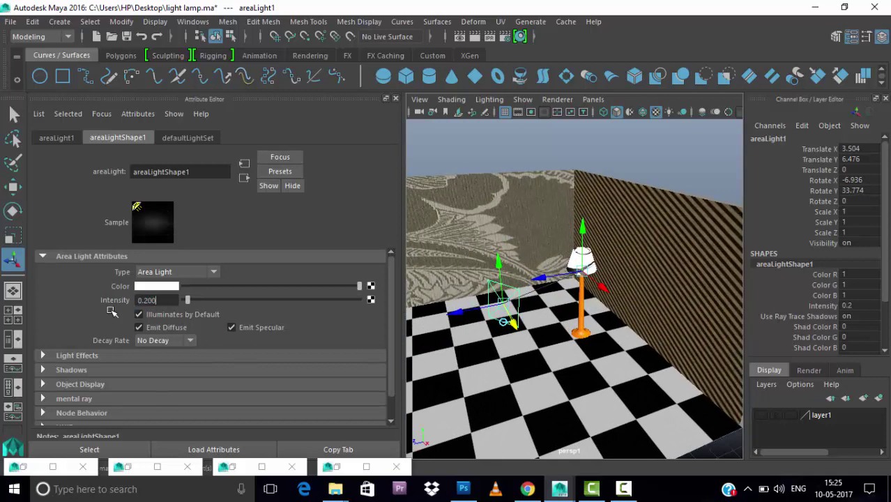
{"action": "type", "text": "0.02"}
{"action": "key", "text": "Return"}
{"action": "left_click_drag", "start_coordinate": [517, 299], "coordinate": [572, 165], "text": "alt"}
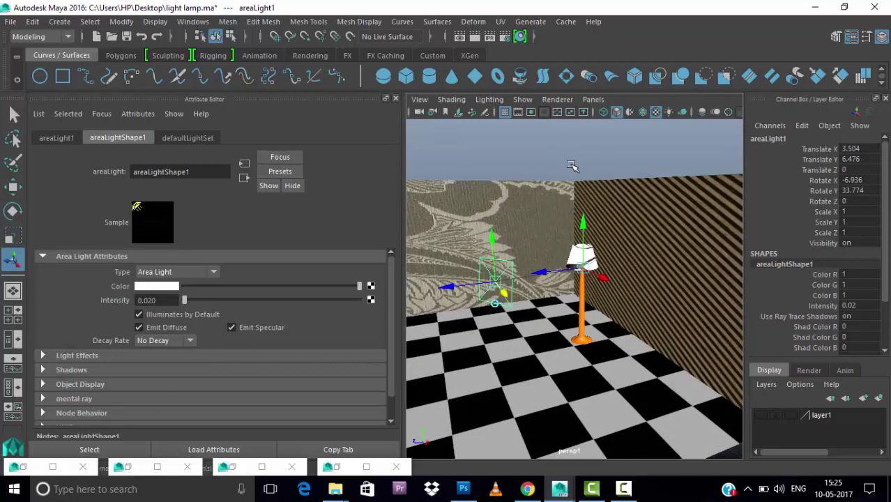
{"action": "left_click", "coordinate": [616, 111]}
{"action": "left_click", "coordinate": [476, 37]}
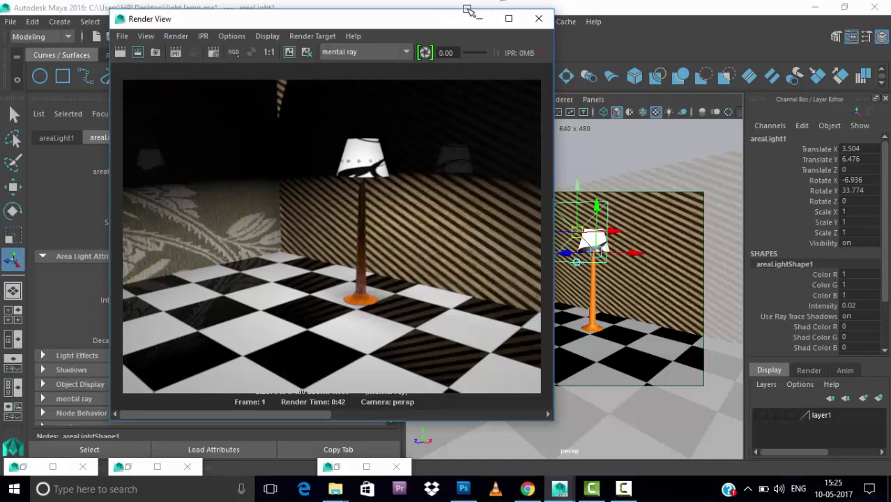
Minimize the Render View once the area-light render finishes.
{"action": "left_click", "coordinate": [480, 19]}
Raise the area light's intensity to 0.04.
{"action": "mouse_move", "coordinate": [629, 248]}
{"action": "left_mouse_down", "text": "alt"}
{"action": "mouse_move", "coordinate": [498, 398]}
{"action": "mouse_move", "coordinate": [505, 422]}
{"action": "left_mouse_up", "text": "alt"}
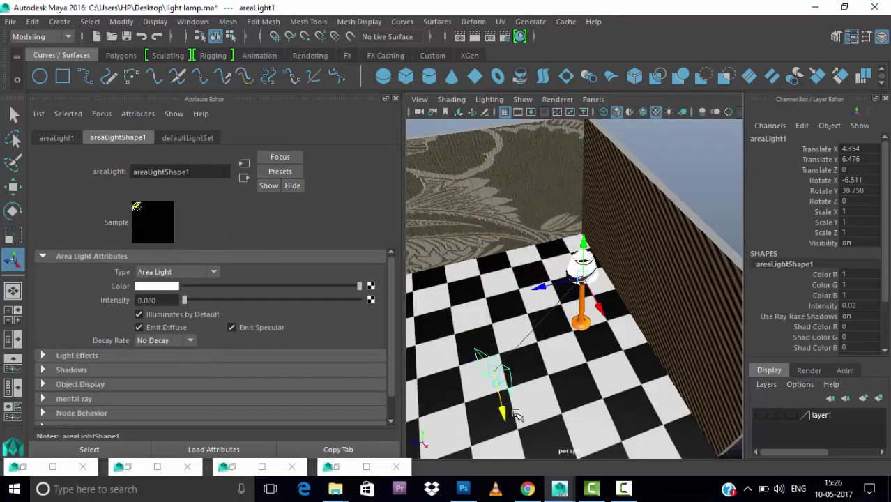
{"action": "type", "text": "0.03"}
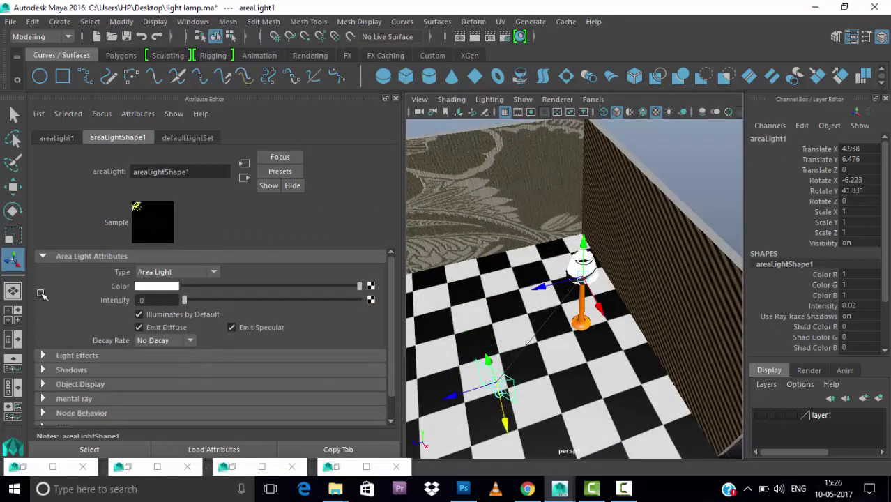
{"action": "key", "text": "Return"}
{"action": "type", "text": ".0"}
{"action": "key", "text": "Return"}
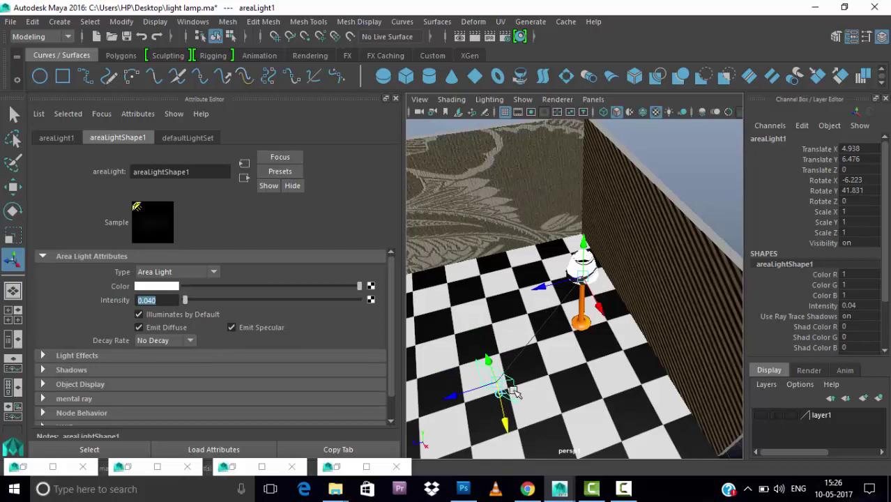
Turn off ray traced shadows for the area light and render the frame.
{"action": "scroll", "coordinate": [111, 334], "scroll_direction": "down", "scroll_amount": 2}
{"action": "left_click", "coordinate": [82, 345]}
{"action": "scroll", "coordinate": [174, 345], "scroll_direction": "down", "scroll_amount": 5}
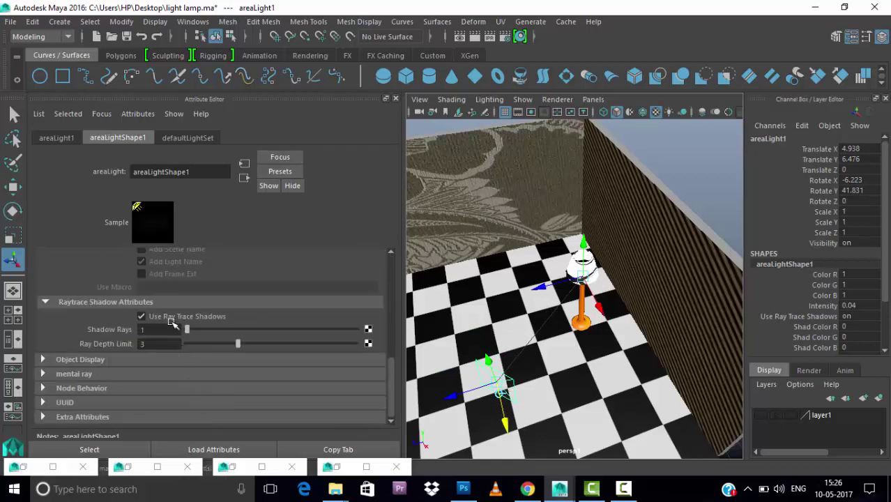
{"action": "left_click", "coordinate": [177, 316]}
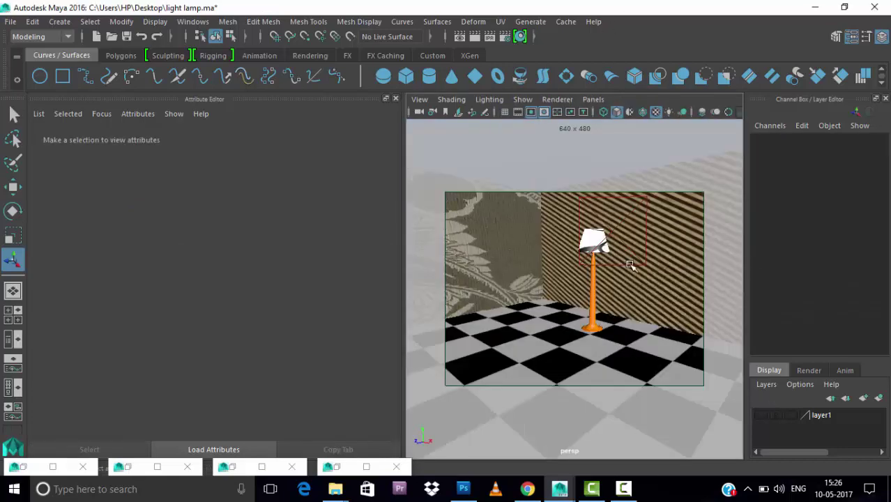
{"action": "left_click", "coordinate": [464, 36]}
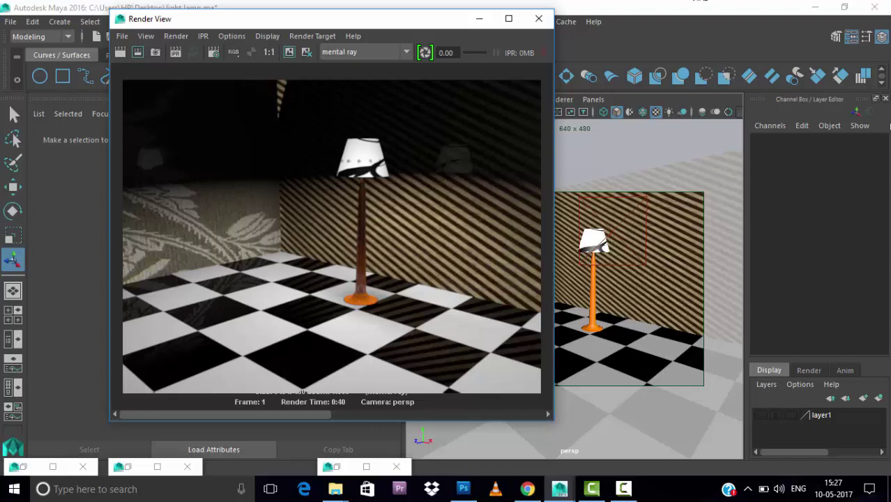
Give the lamp stand material reflectivity 0.1 and diffuse 1.2.
{"action": "left_click", "coordinate": [592, 294]}
{"action": "right_click", "coordinate": [594, 289]}
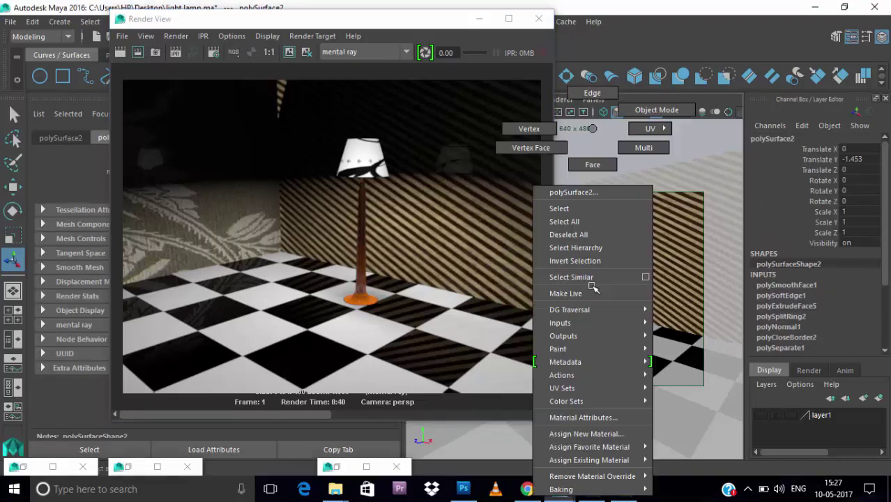
{"action": "left_click", "coordinate": [605, 417]}
{"action": "left_click", "coordinate": [477, 18]}
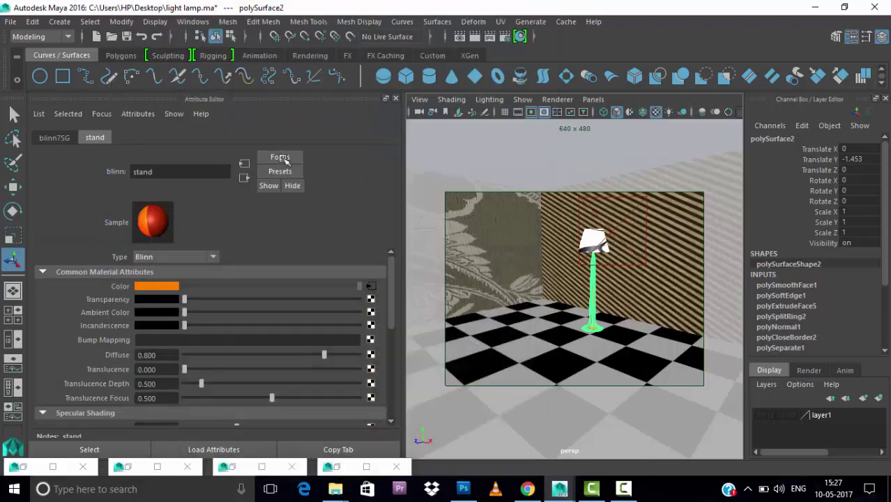
{"action": "scroll", "coordinate": [222, 377], "scroll_direction": "down", "scroll_amount": 3}
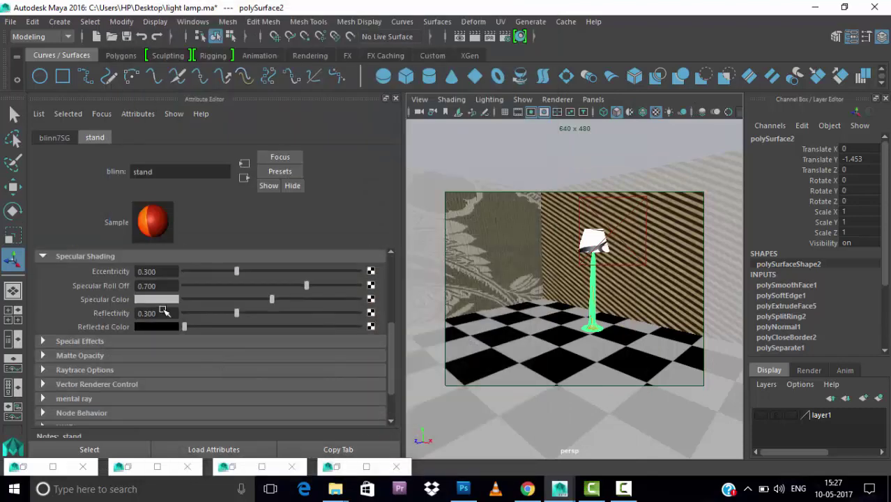
{"action": "left_click", "coordinate": [163, 312]}
{"action": "type", "text": "0.1"}
{"action": "key", "text": "Return"}
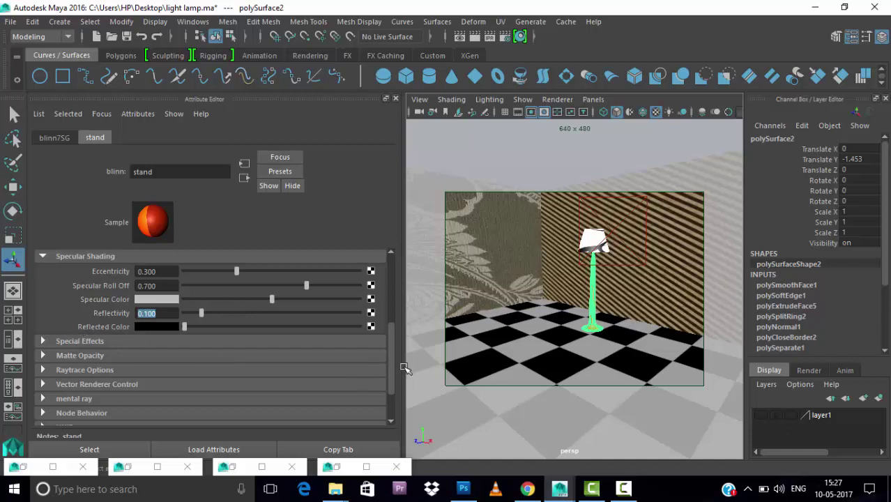
{"action": "scroll", "coordinate": [392, 334], "scroll_direction": "up", "scroll_amount": 2}
{"action": "scroll", "coordinate": [373, 327], "scroll_direction": "up", "scroll_amount": 2}
{"action": "left_click_drag", "start_coordinate": [325, 272], "coordinate": [415, 279]}
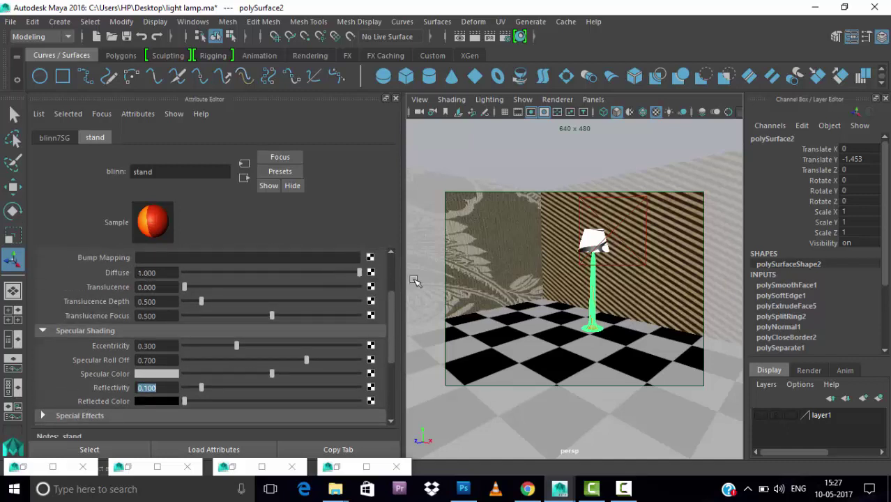
{"action": "type", "text": "1.2"}
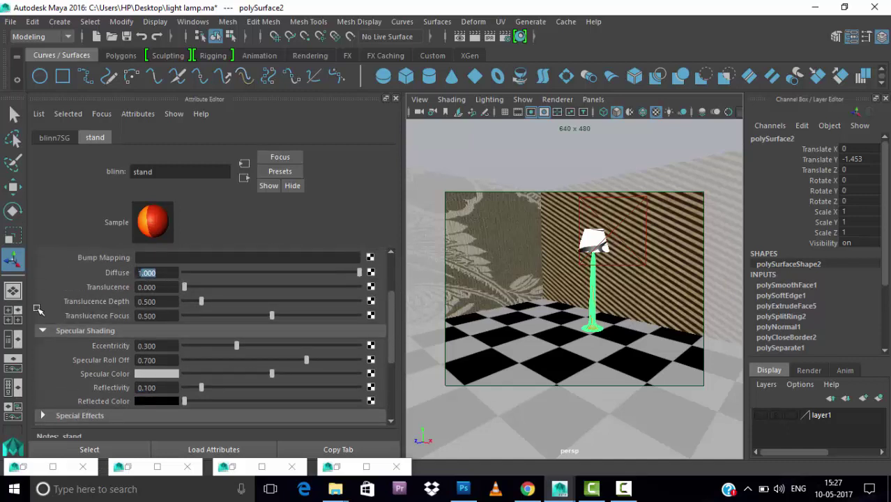
{"action": "key", "text": "Return"}
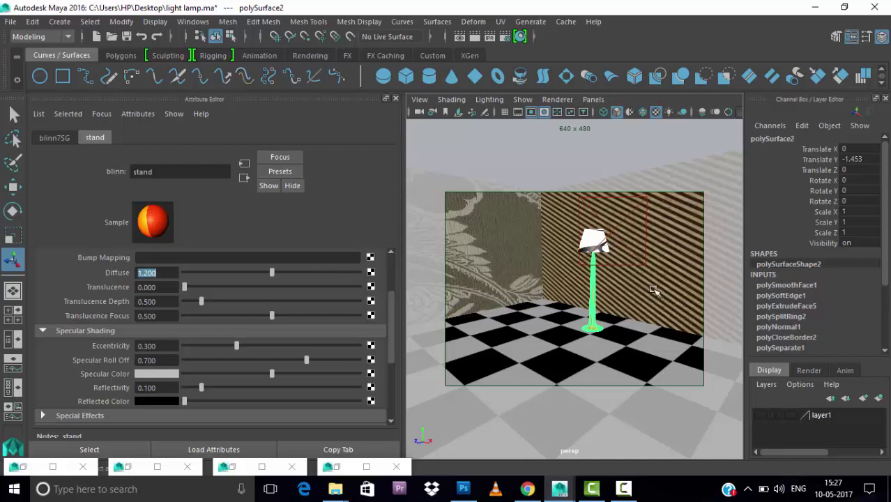
Set the floor material blinn4's reflectivity to 0.
{"action": "left_click", "coordinate": [537, 334]}
{"action": "right_click", "coordinate": [541, 331]}
{"action": "left_click", "coordinate": [532, 417]}
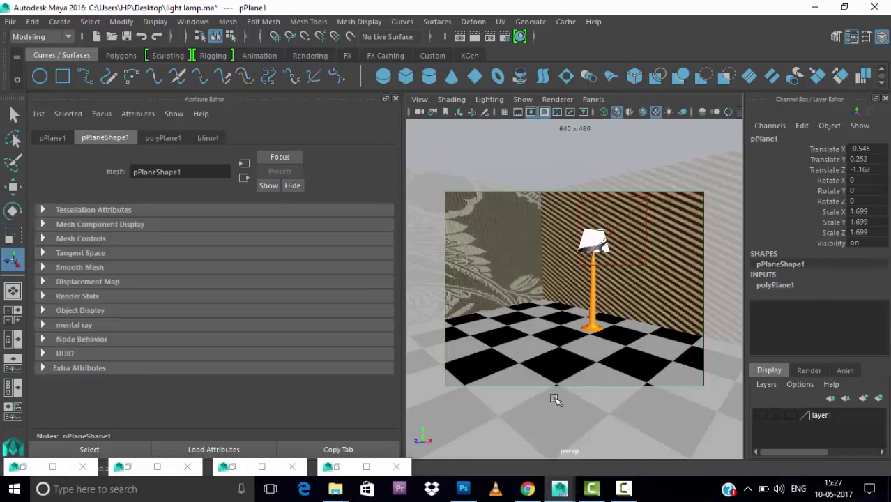
{"action": "left_click", "coordinate": [647, 361]}
{"action": "right_click", "coordinate": [647, 362]}
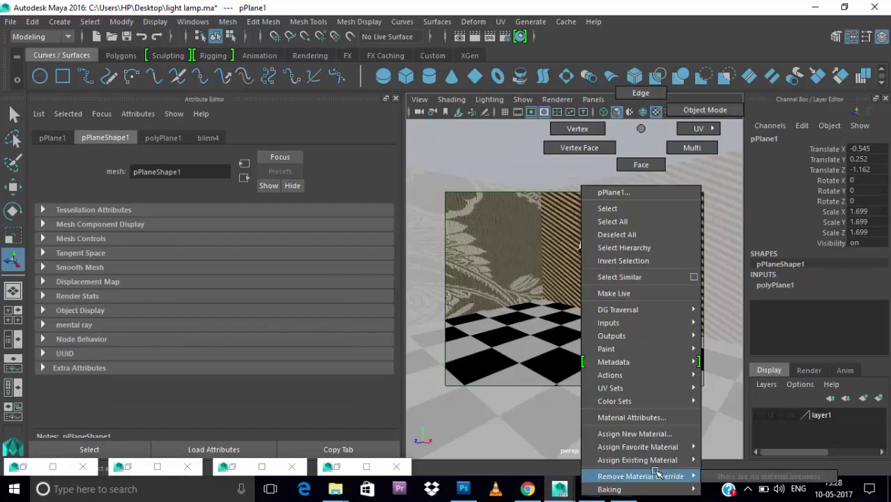
{"action": "left_click", "coordinate": [637, 414]}
{"action": "double_click", "coordinate": [148, 388]}
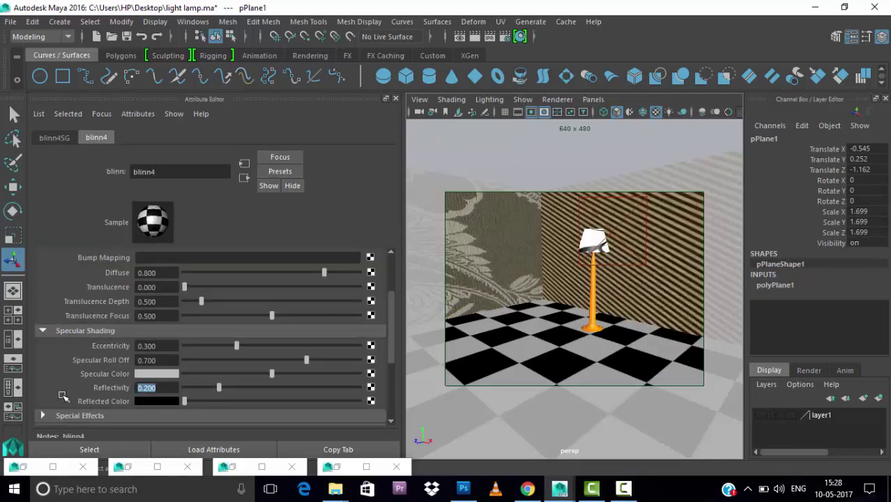
{"action": "type", "text": "0"}
{"action": "key", "text": "Return"}
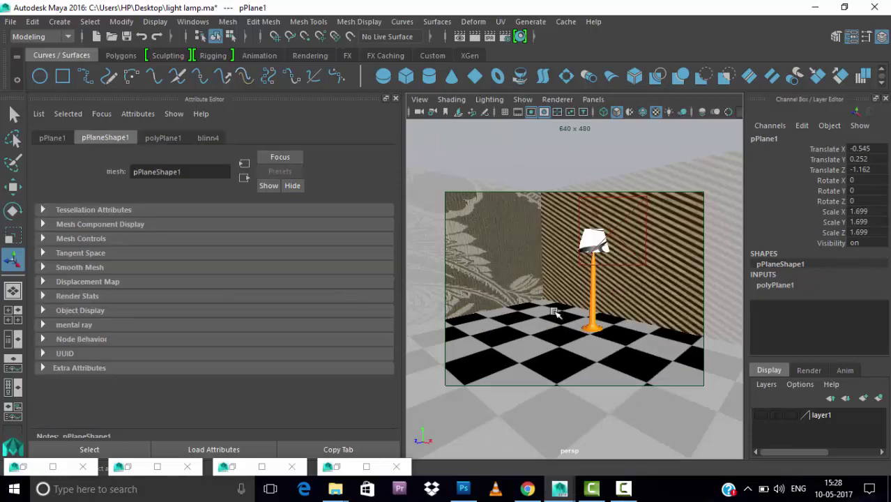
{"action": "left_click", "coordinate": [557, 312]}
Render the frame, inspect it full screen, then return to the perspective view.
{"action": "left_click", "coordinate": [475, 35]}
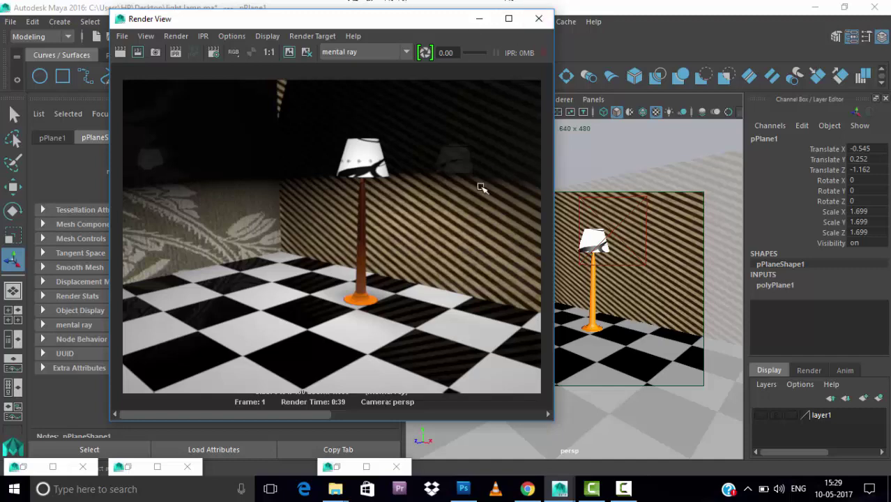
{"action": "left_click", "coordinate": [509, 18]}
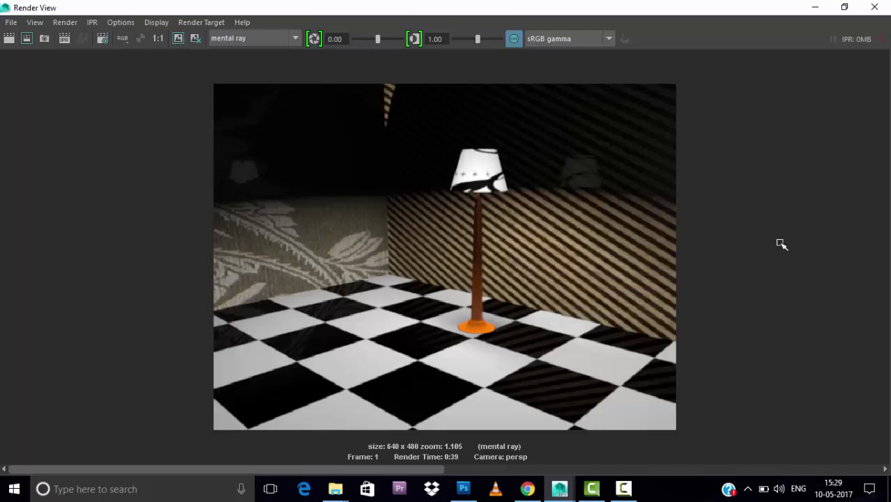
{"action": "left_click", "coordinate": [815, 7]}
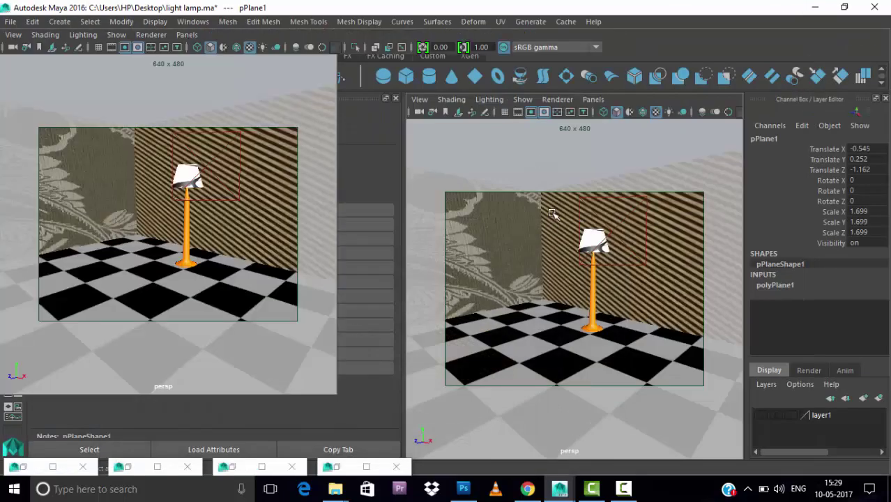
{"action": "key", "text": "space"}
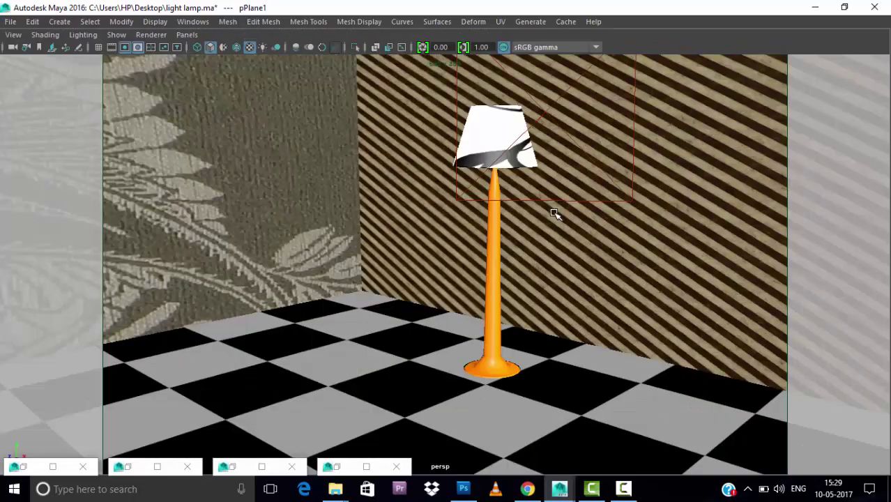
{"action": "key", "text": "space"}
{"action": "key", "text": "space"}
{"action": "key", "text": "space"}
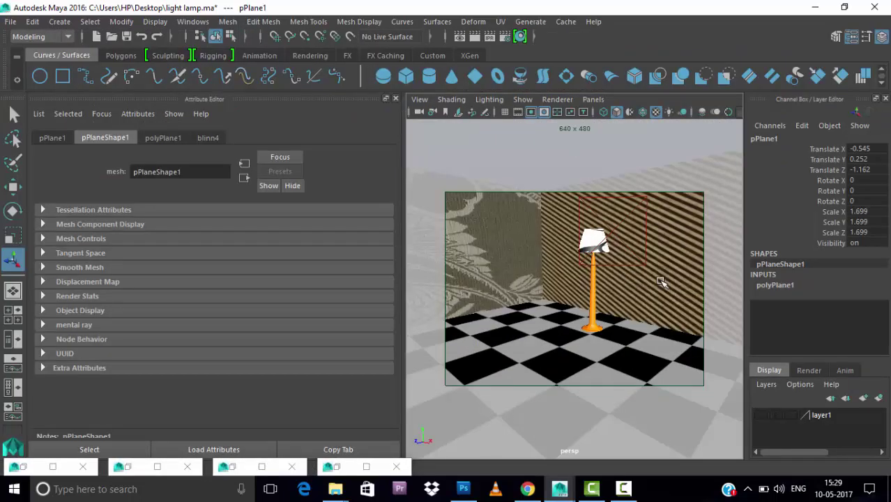
Zoom in on the lamp and select pointLight1 inside the shade.
{"action": "left_click", "coordinate": [594, 287]}
{"action": "mouse_move", "coordinate": [673, 330]}
{"action": "left_mouse_down", "text": "alt"}
{"action": "mouse_move", "coordinate": [658, 313]}
{"action": "mouse_move", "coordinate": [613, 160]}
{"action": "left_mouse_up", "text": "alt"}
{"action": "right_click_drag", "start_coordinate": [614, 160], "coordinate": [643, 170]}
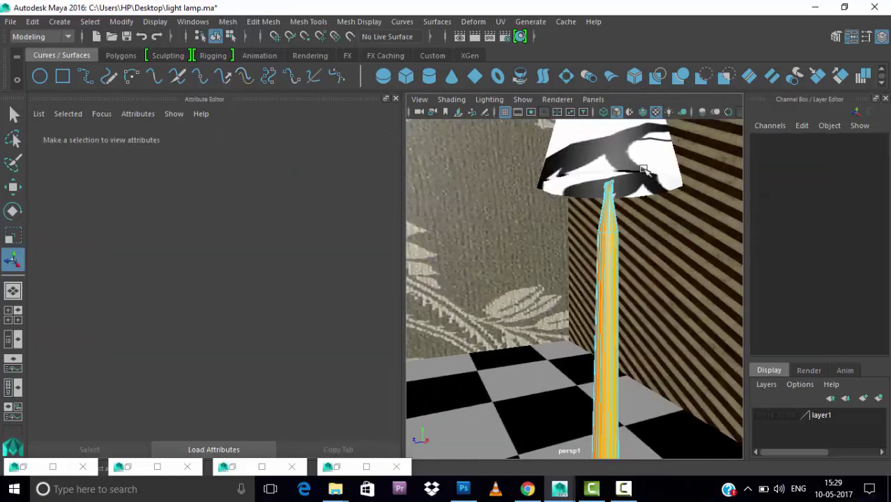
{"action": "left_click_drag", "start_coordinate": [643, 170], "coordinate": [612, 206], "text": "alt"}
{"action": "left_click", "coordinate": [619, 215]}
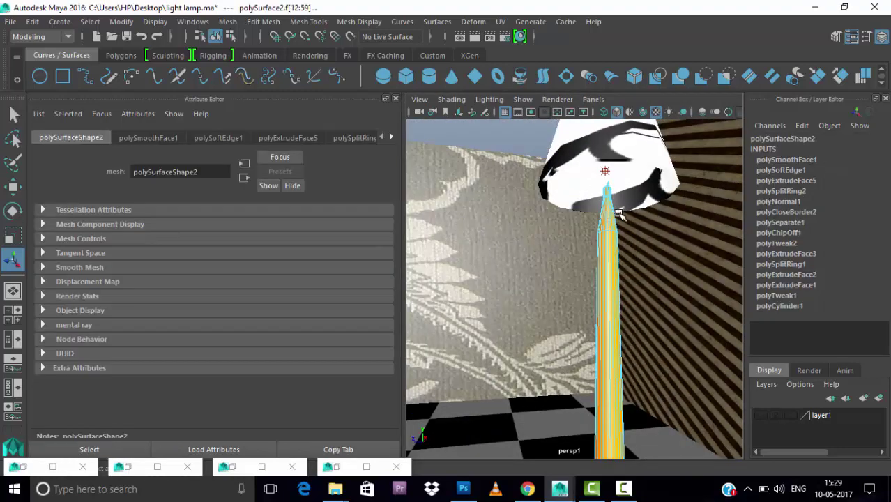
{"action": "right_click_drag", "start_coordinate": [614, 162], "coordinate": [652, 112]}
{"action": "left_click", "coordinate": [613, 162]}
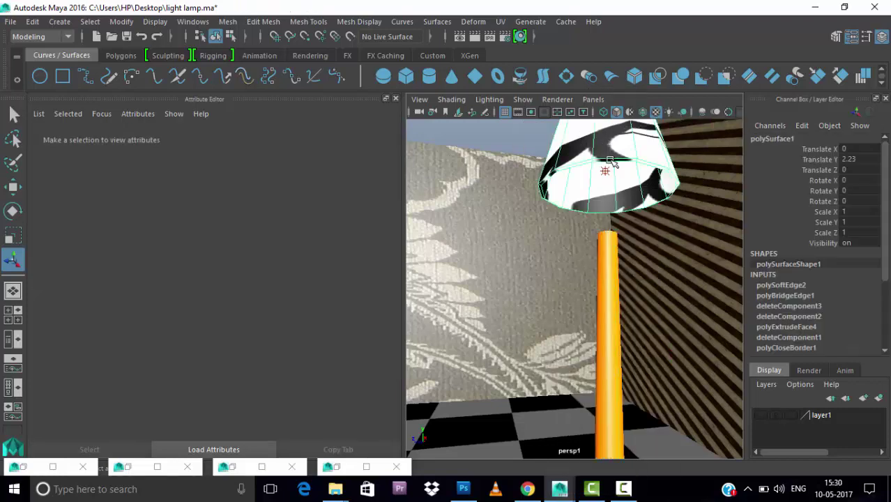
{"action": "left_click", "coordinate": [610, 166]}
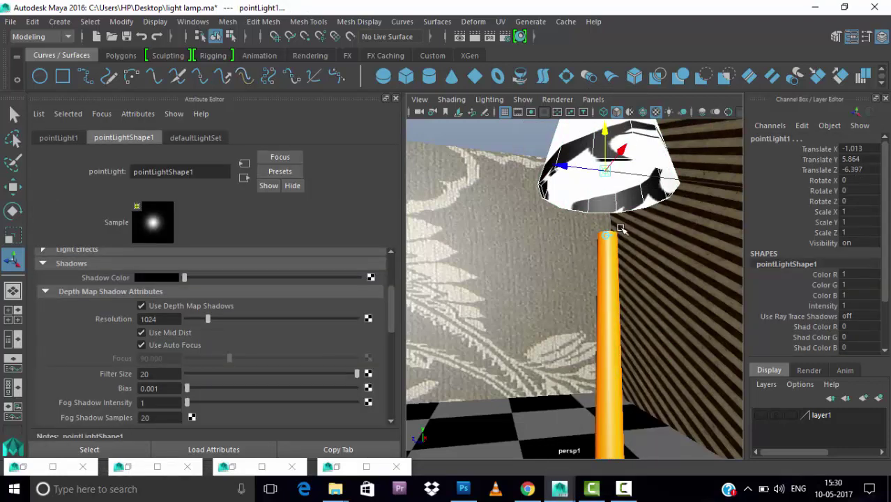
Lower pointLight1 inside the shade to translate Y 5.911.
{"action": "scroll", "coordinate": [621, 229], "scroll_direction": "down", "scroll_amount": 5}
{"action": "scroll", "coordinate": [621, 229], "scroll_direction": "up", "scroll_amount": 5}
{"action": "key", "text": "w"}
{"action": "mouse_move", "coordinate": [597, 136]}
{"action": "left_mouse_down"}
{"action": "mouse_move", "coordinate": [577, 224]}
{"action": "mouse_move", "coordinate": [591, 204]}
{"action": "mouse_move", "coordinate": [591, 179]}
{"action": "mouse_move", "coordinate": [612, 255]}
{"action": "mouse_move", "coordinate": [581, 171]}
{"action": "mouse_move", "coordinate": [591, 178]}
{"action": "mouse_move", "coordinate": [496, 237]}
{"action": "mouse_move", "coordinate": [563, 202]}
{"action": "left_mouse_up"}
{"action": "left_click", "coordinate": [581, 171]}
{"action": "left_click", "coordinate": [593, 251]}
{"action": "left_click", "coordinate": [591, 255]}
{"action": "key", "text": "space"}
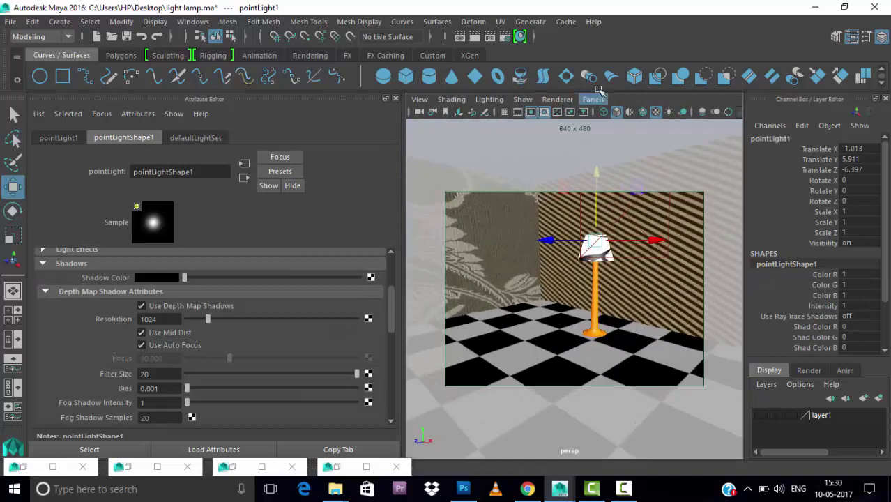
Re-render the frame with the moved light and maximize the 640 x 480 mental ray result.
{"action": "left_click", "coordinate": [475, 36]}
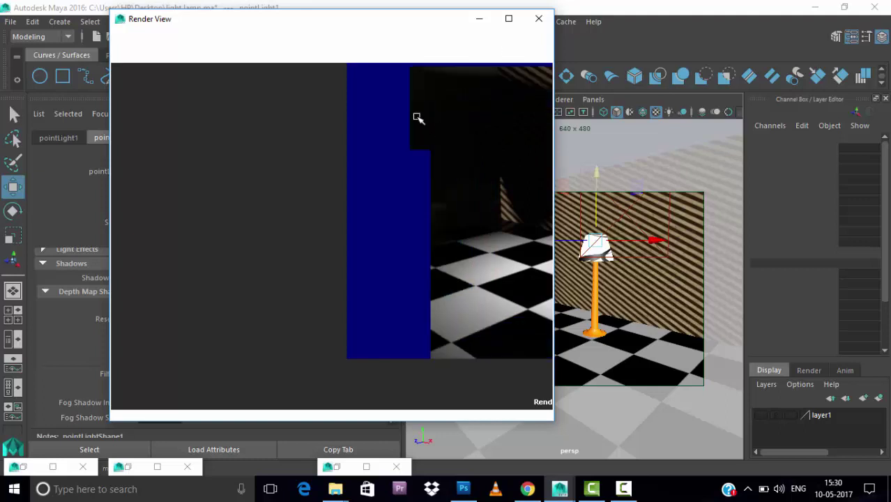
{"action": "left_click", "coordinate": [512, 19]}
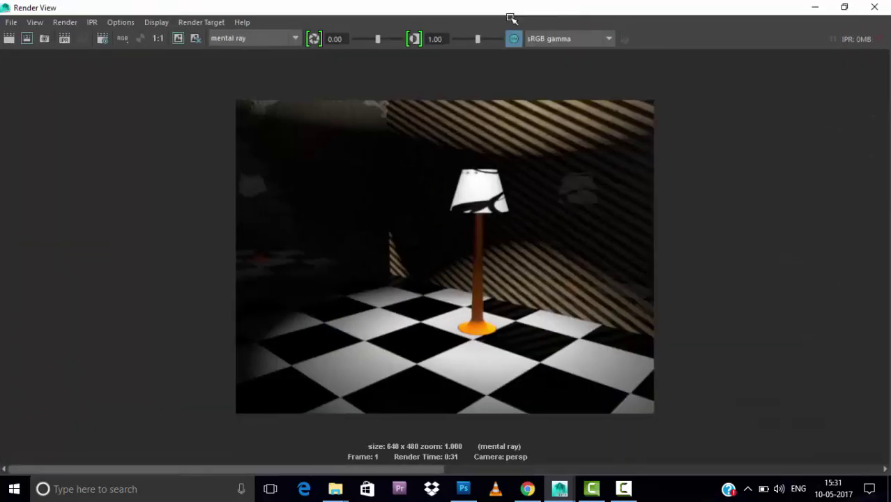